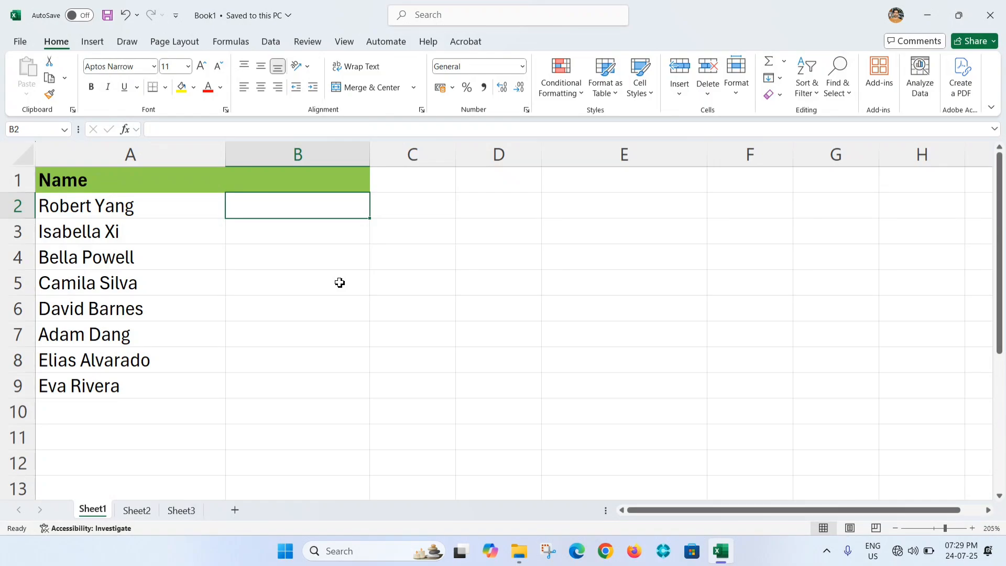
click(99, 195)
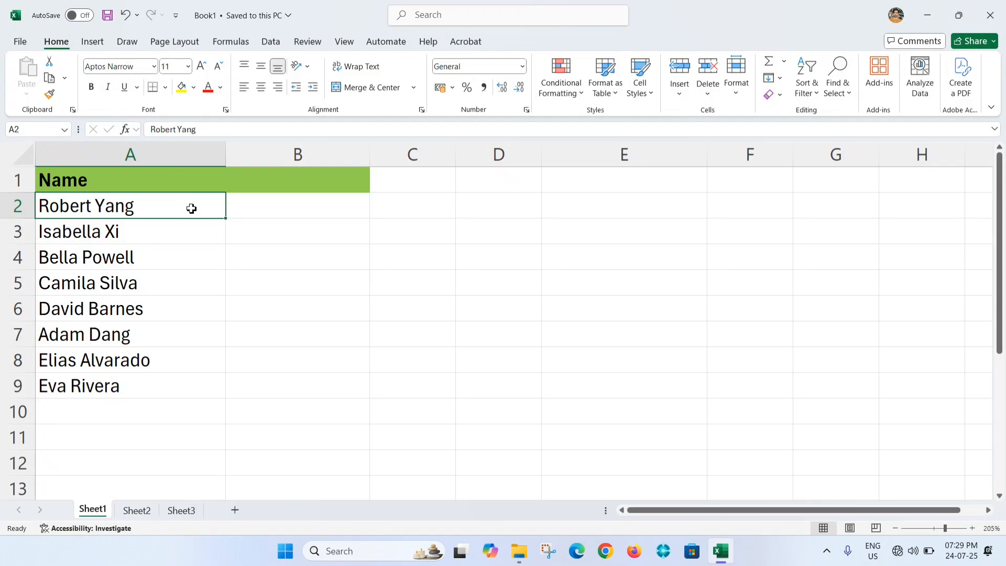
click(154, 155)
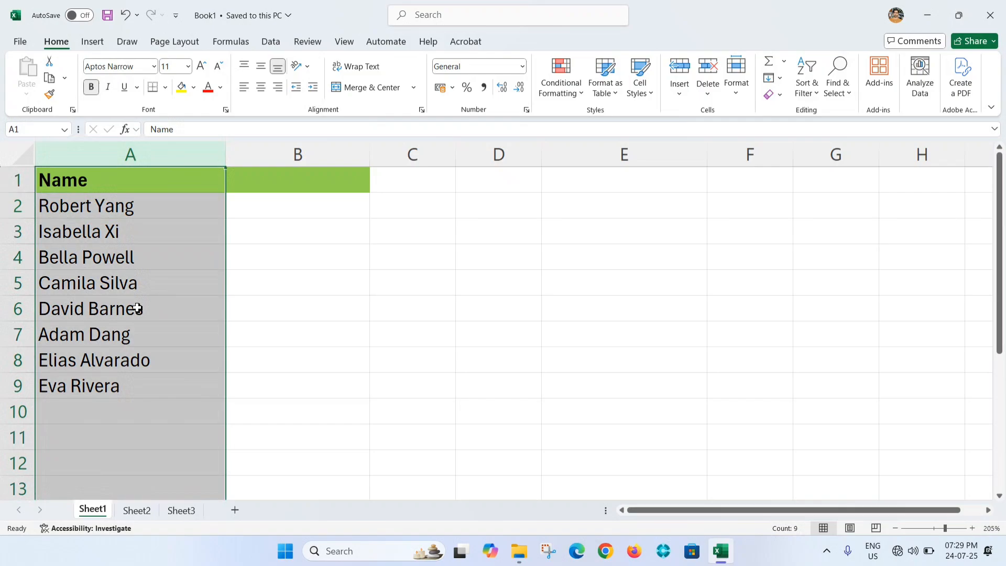
click(139, 307)
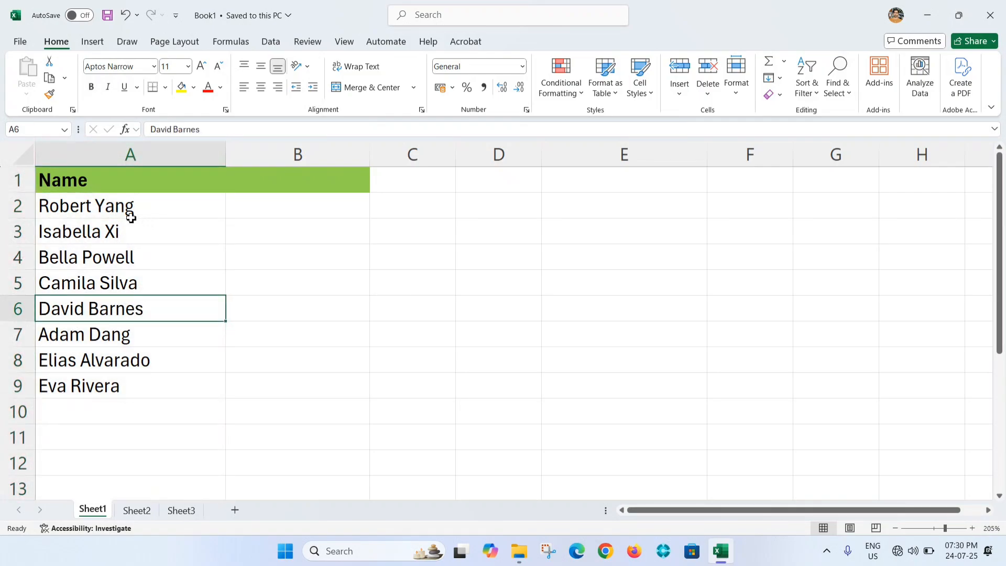
click(128, 213)
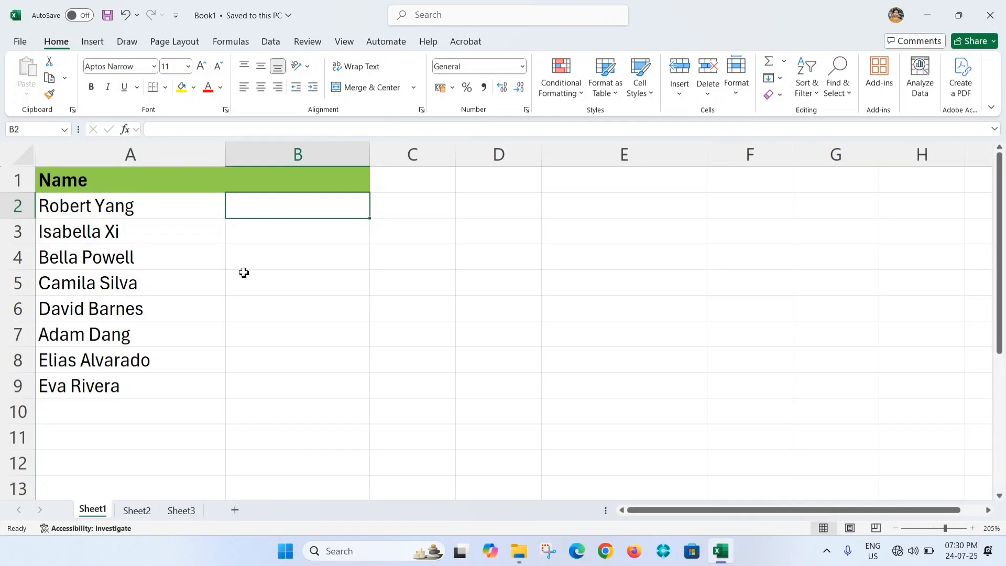
Enter the formula =TEXTBEFORE(A2," ") in cell B2 to extract the first name before the space
text(=text)
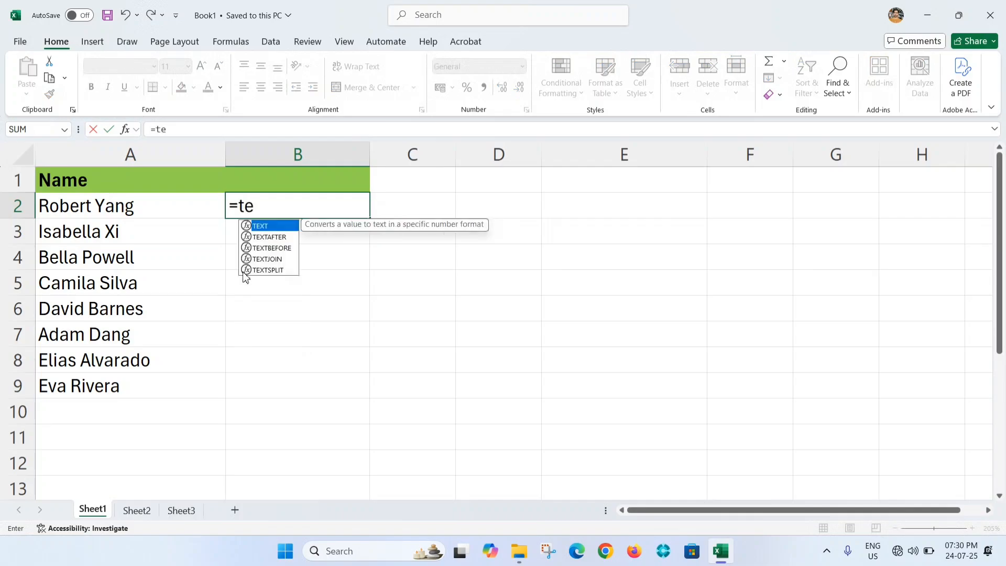
key(Down)
key(Down)
key(Tab)
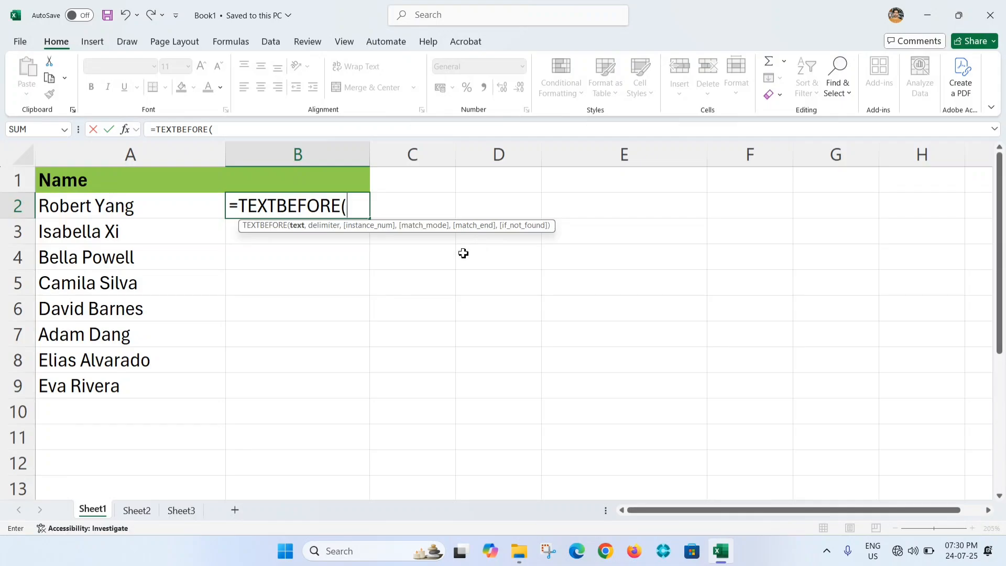
click(152, 210)
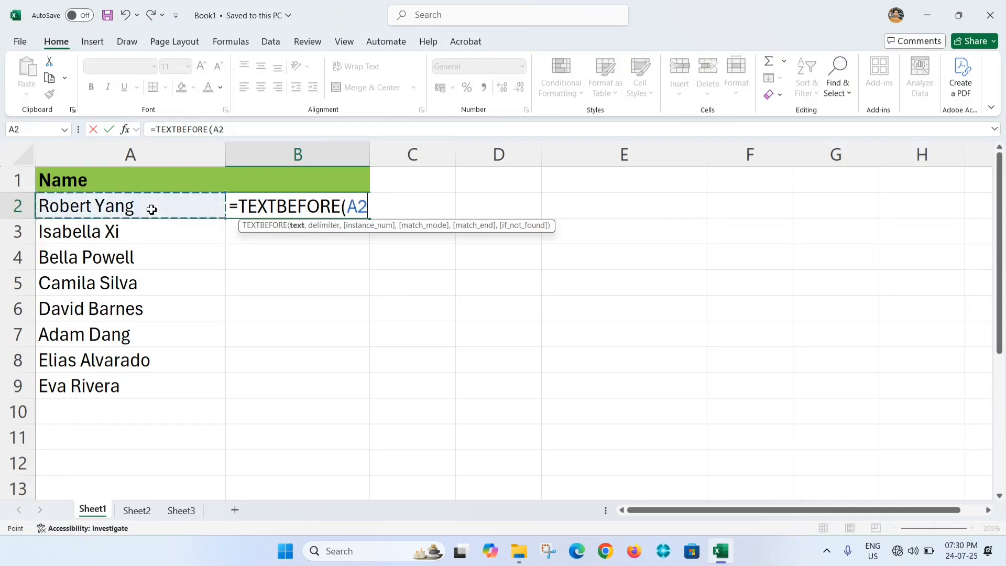
text(,)
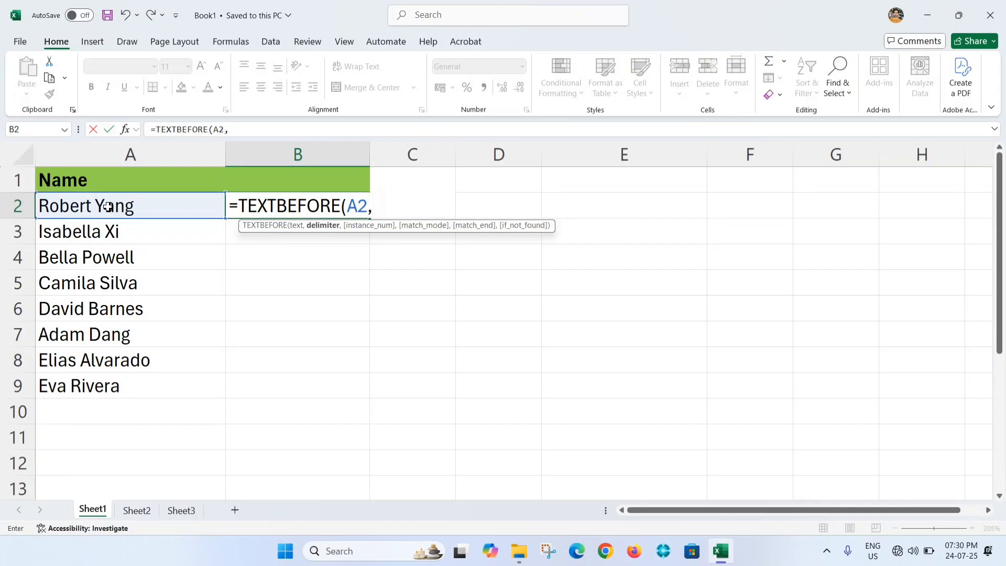
text(" "))
key(Return)
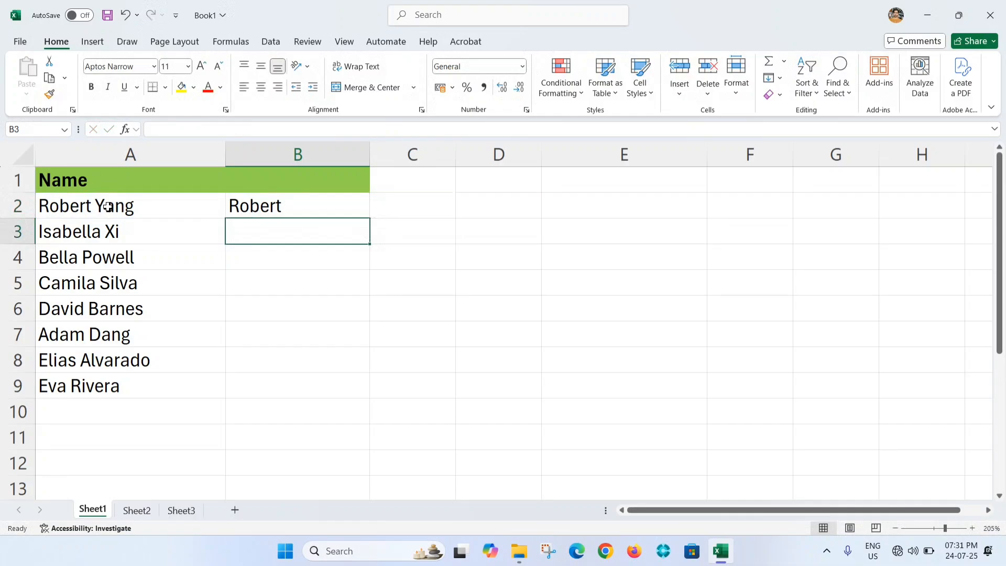
Fill the TEXTBEFORE formula from B2 down through B9 and check the formula in B2
click(323, 202)
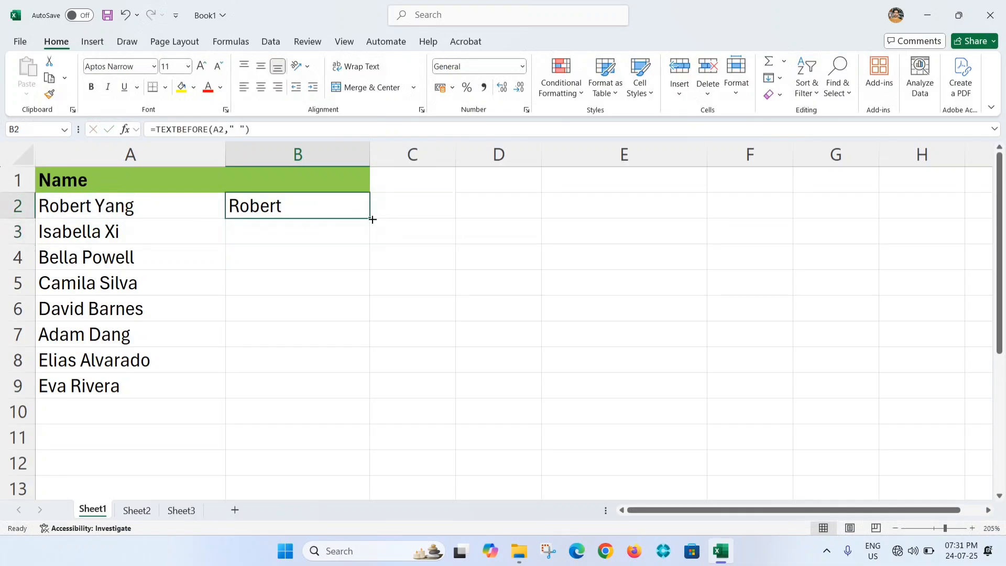
drag(373, 219, 342, 378)
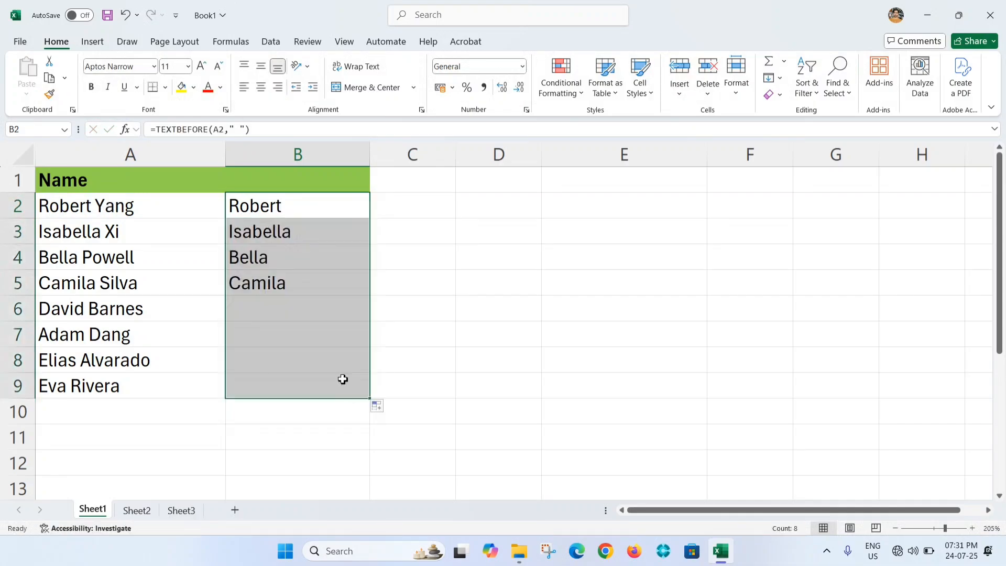
click(341, 363)
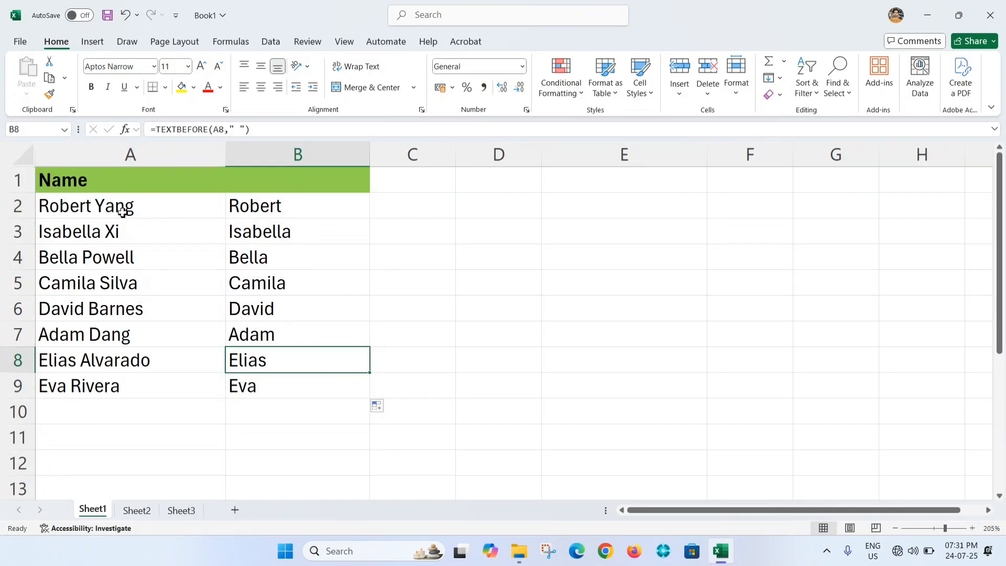
click(307, 209)
key(F2)
key(Escape)
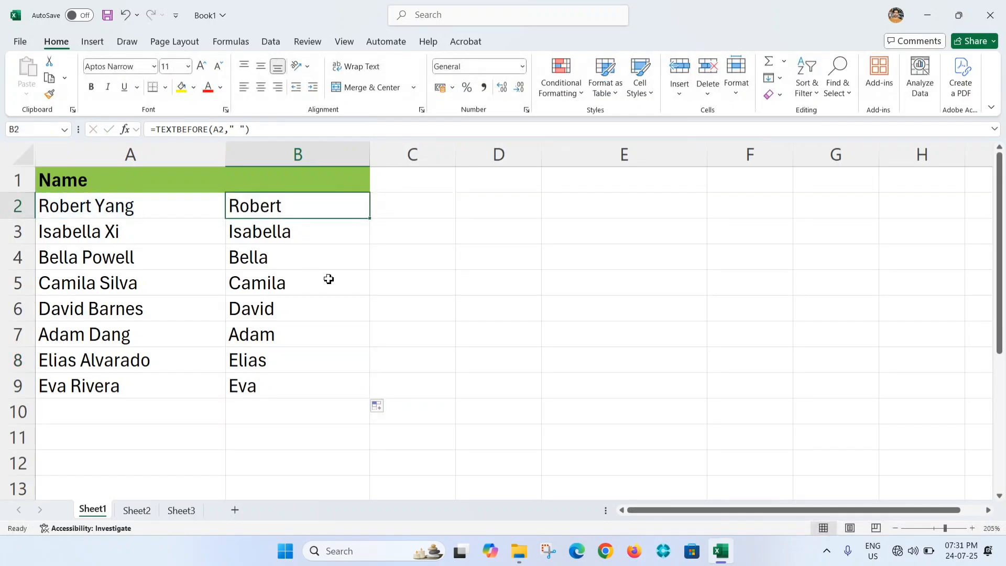
click(308, 253)
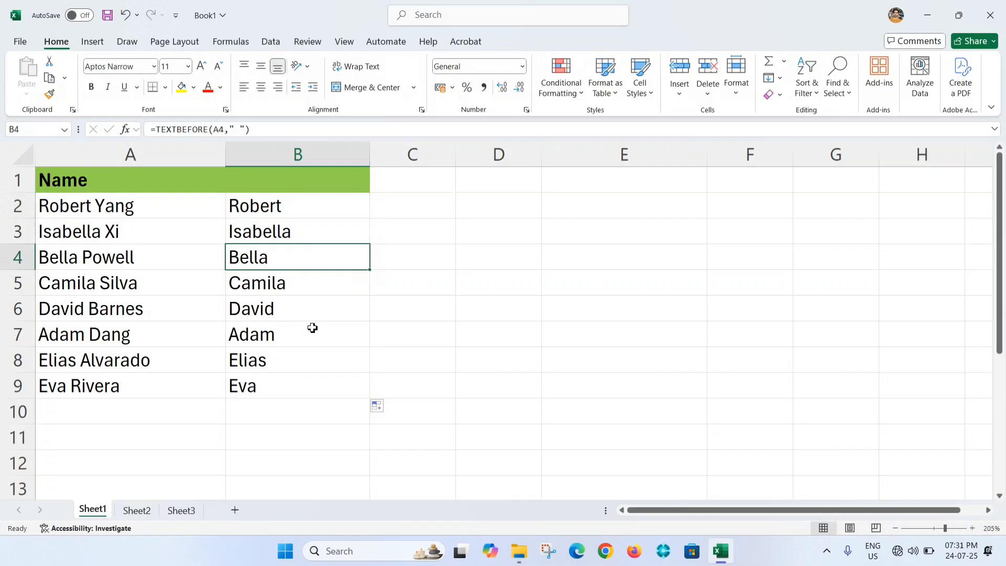
Switch to Sheet2 and select cell B2 beside the first comma-separated name
key(ctrl+Page_Down)
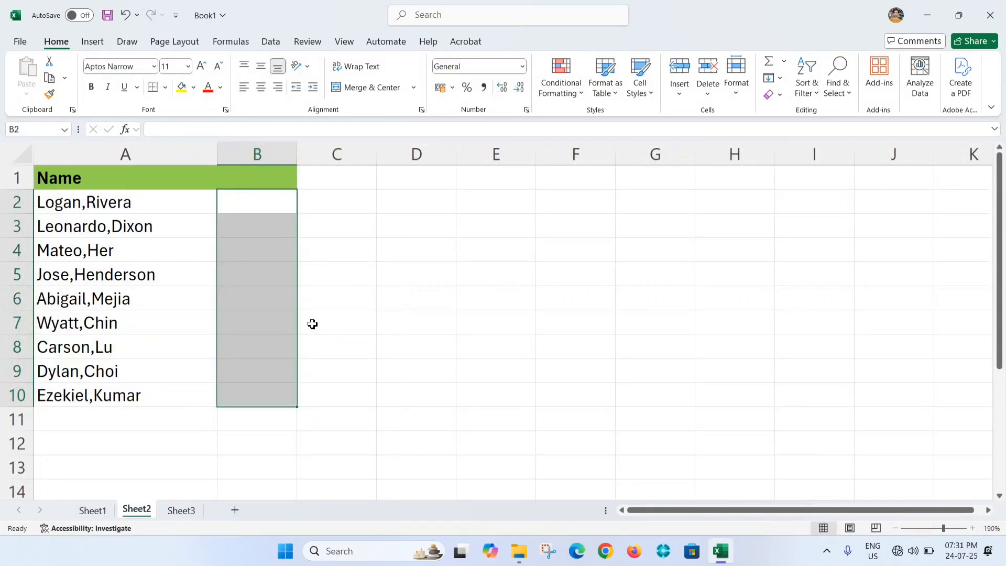
click(145, 288)
click(241, 202)
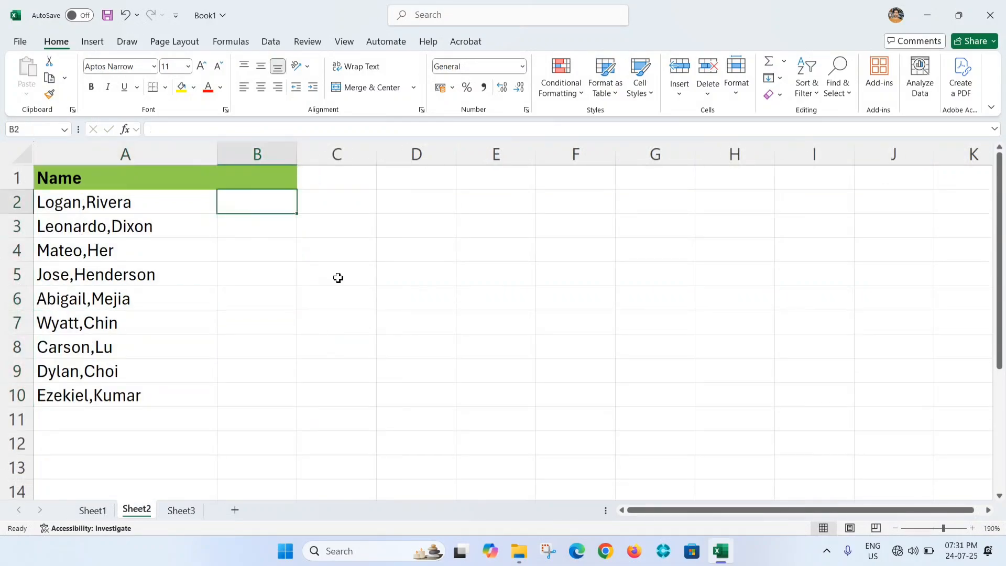
click(102, 153)
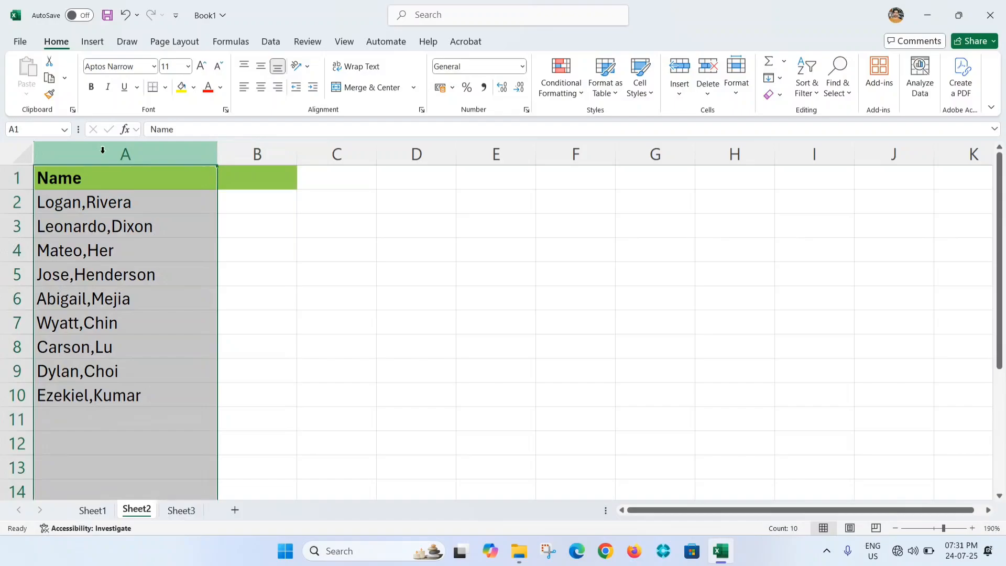
click(128, 302)
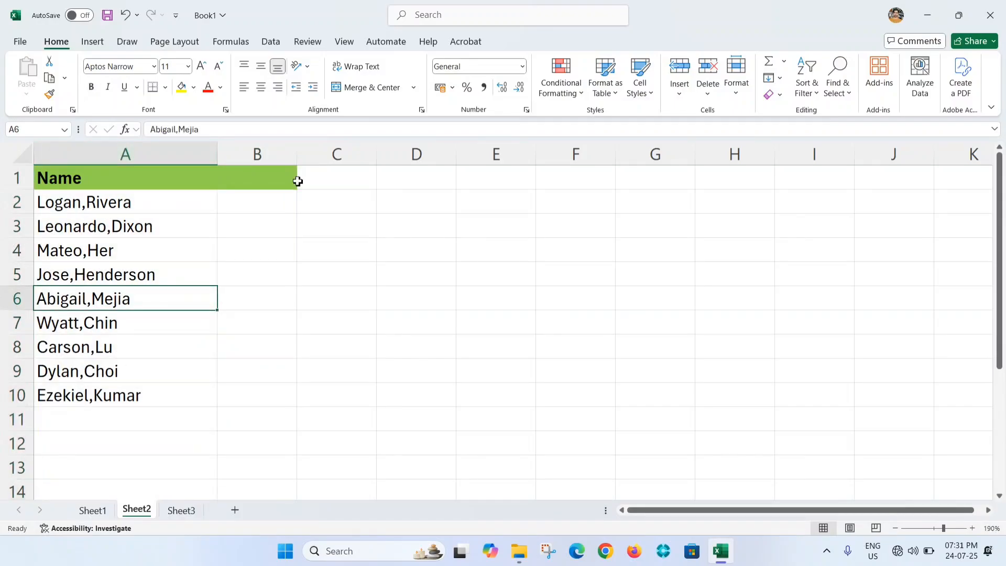
click(270, 204)
text(=)
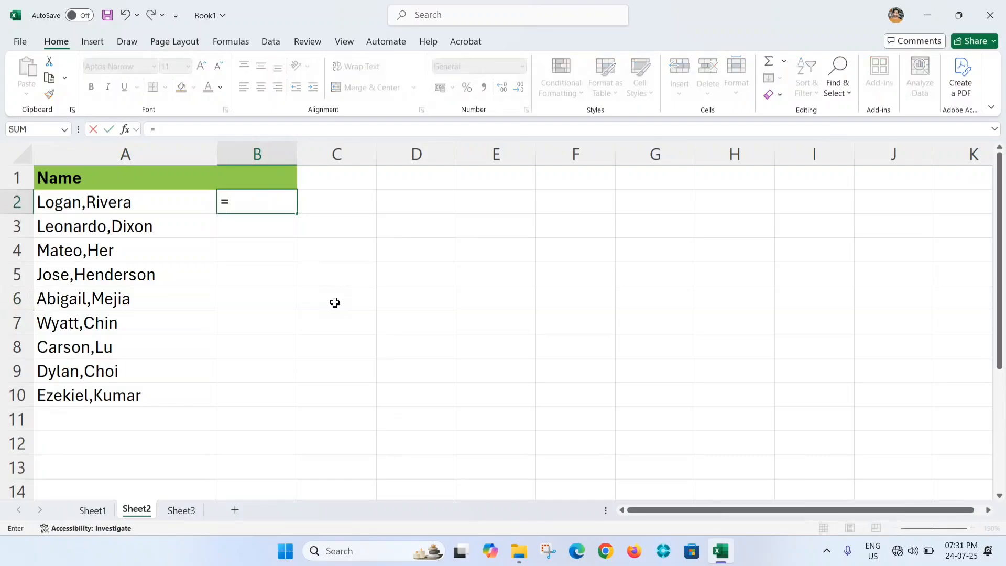
text(tsxt)
key(Escape)
Enter the formula =TEXTBEFORE(A2,",") in cell B2 to extract the first name before the comma
text(=text)
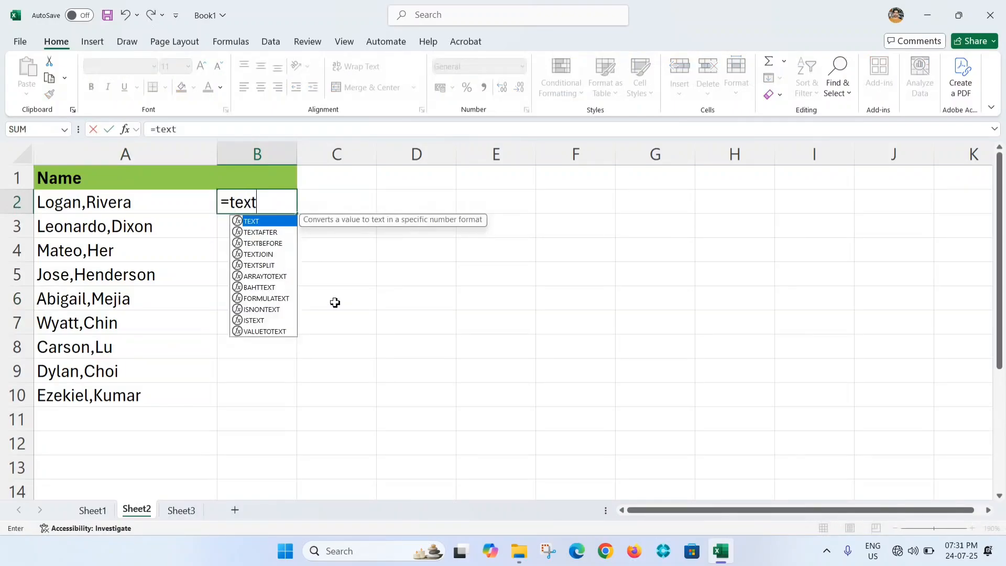
key(Down)
key(Down)
key(Tab)
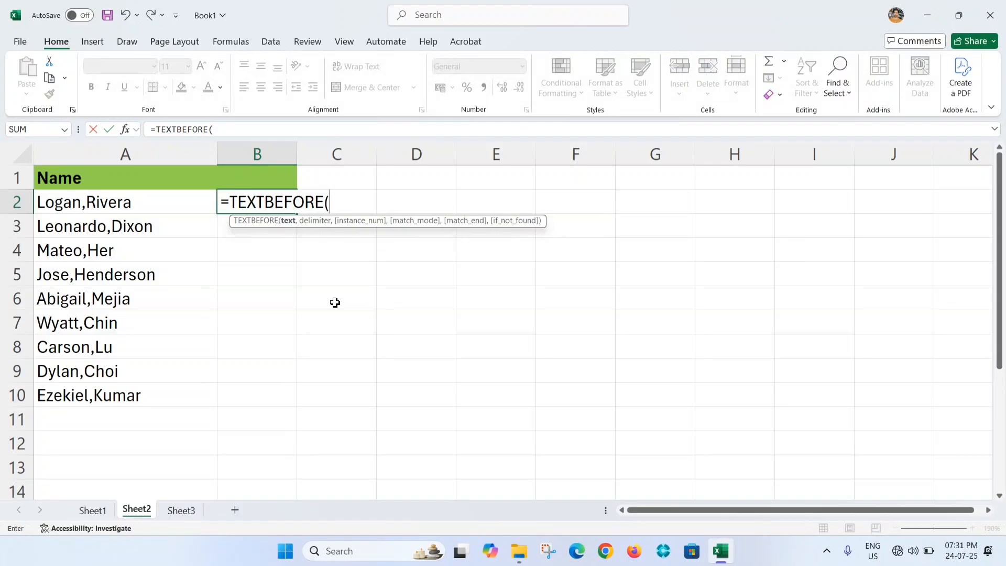
click(108, 203)
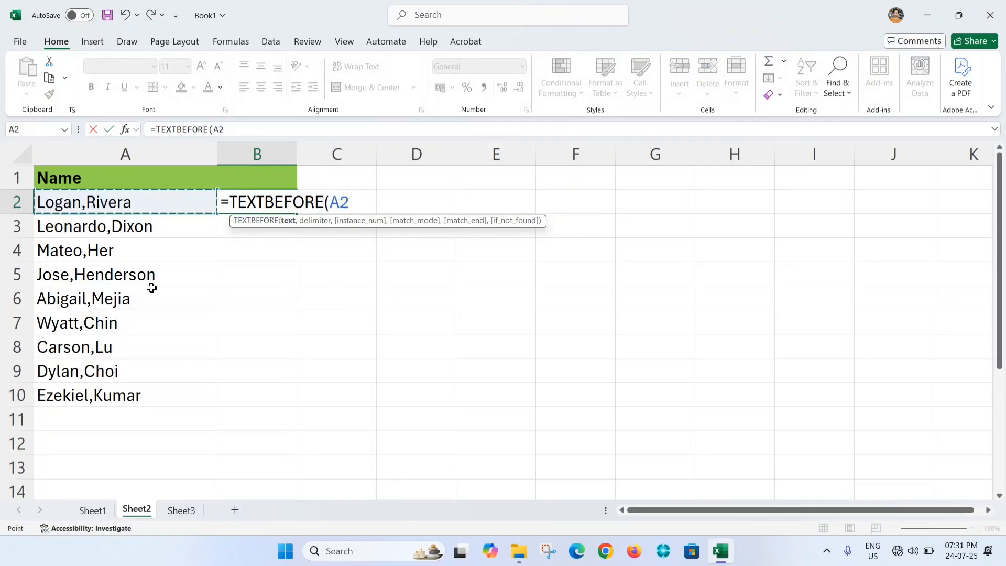
text(,)
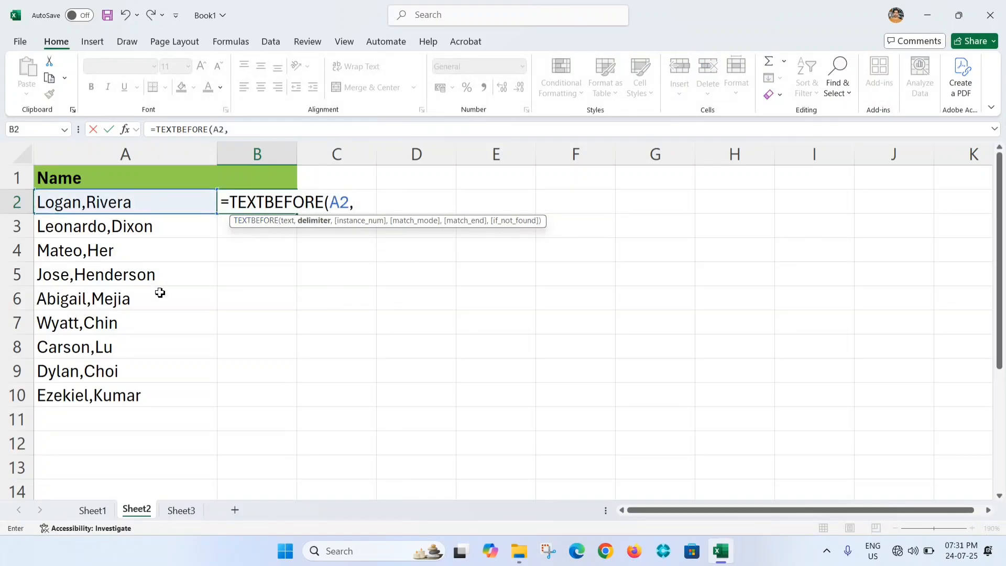
text(","))
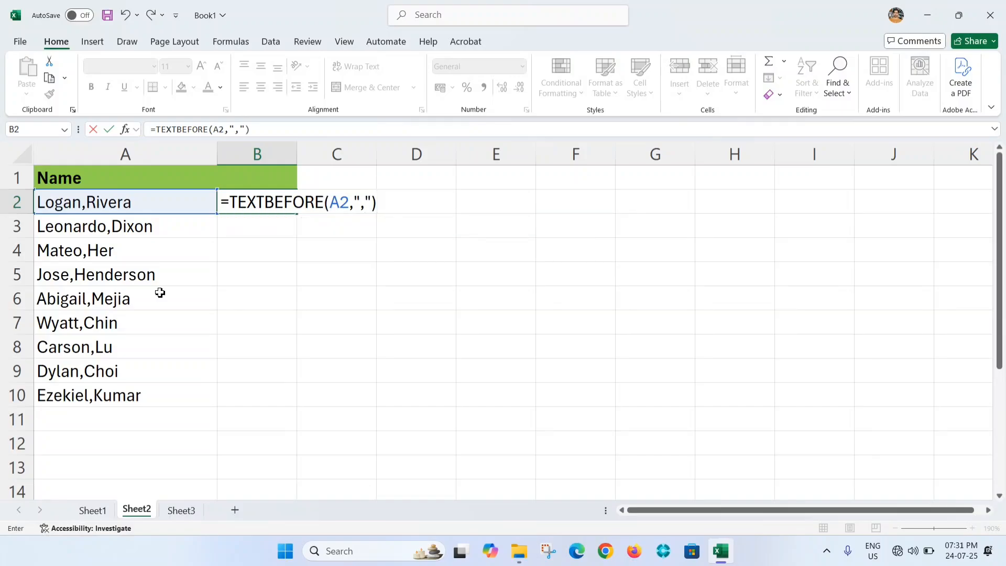
key(Return)
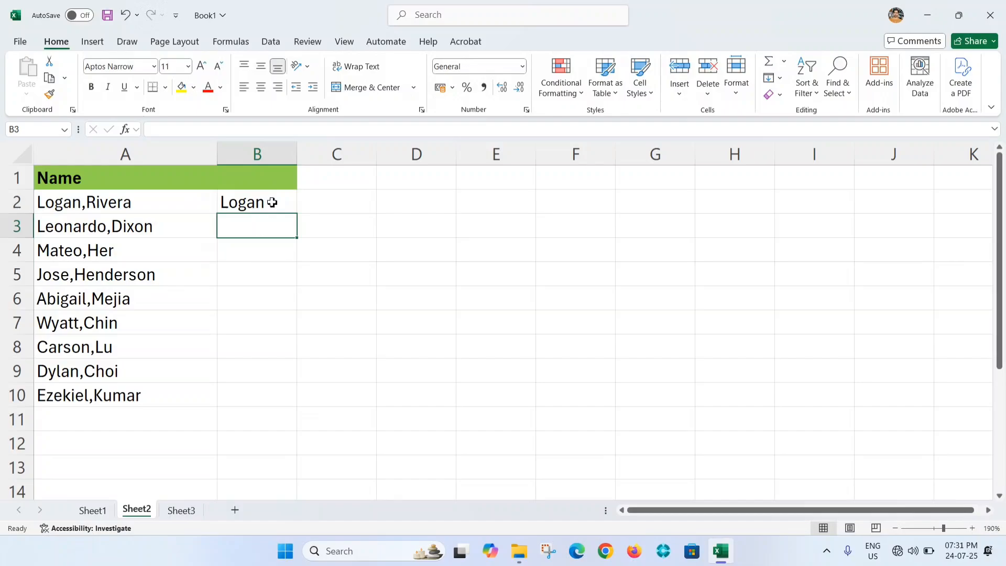
Fill the comma-delimited TEXTBEFORE formula from B2 down through B10
click(271, 202)
drag(297, 213, 287, 406)
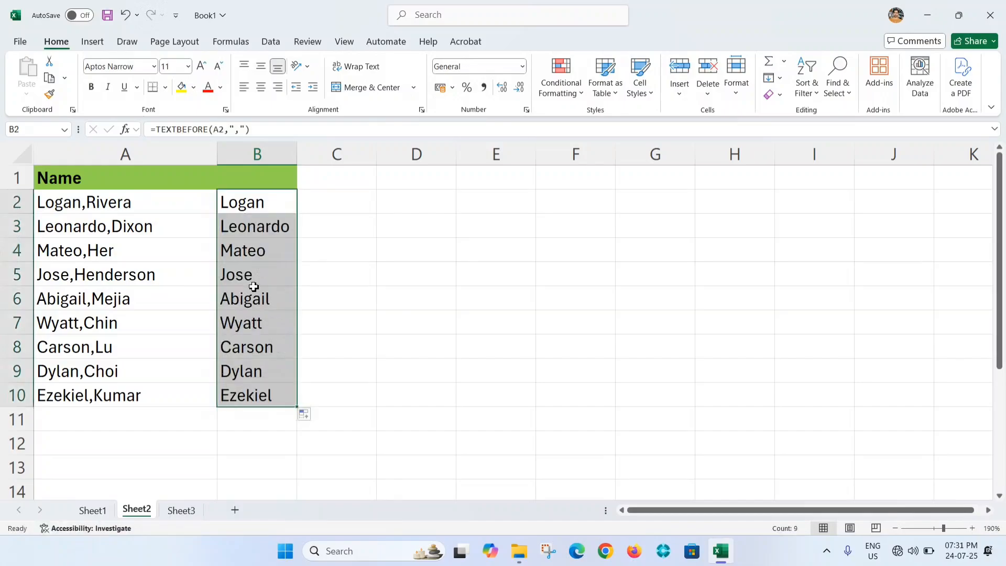
click(104, 259)
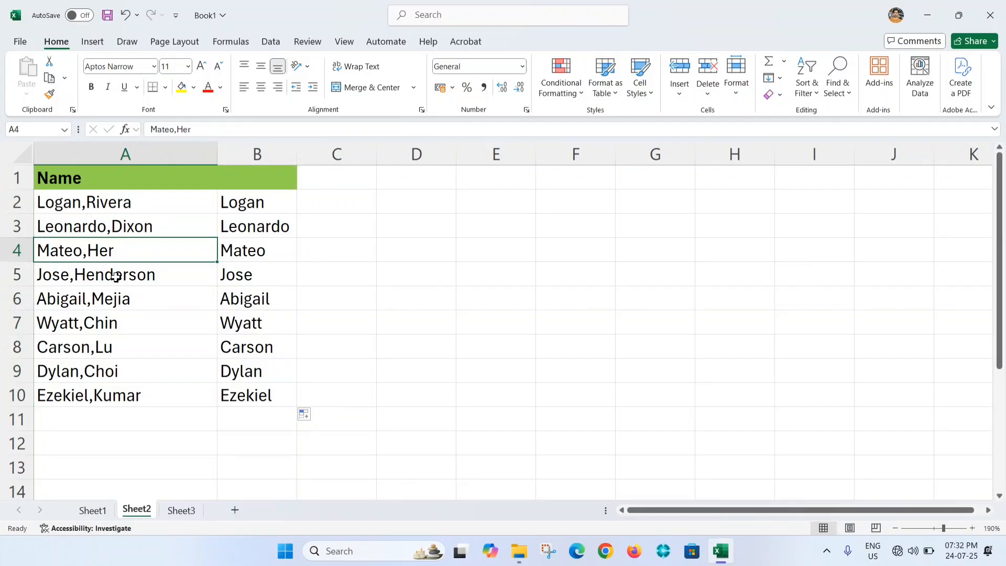
Switch to Sheet3, look over the two- and three-part names in column A, and select cell B2
key(ctrl+Page_Down)
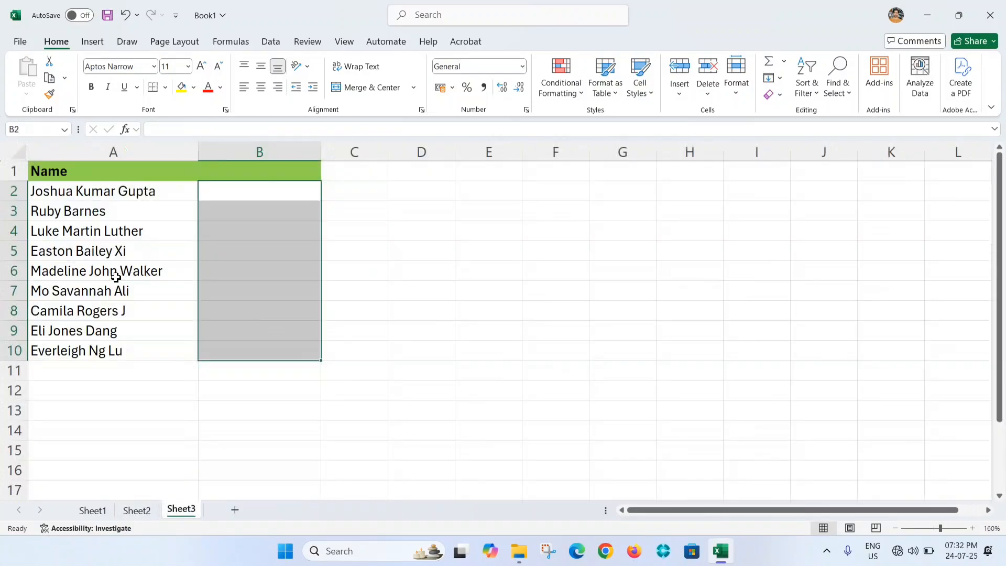
click(257, 188)
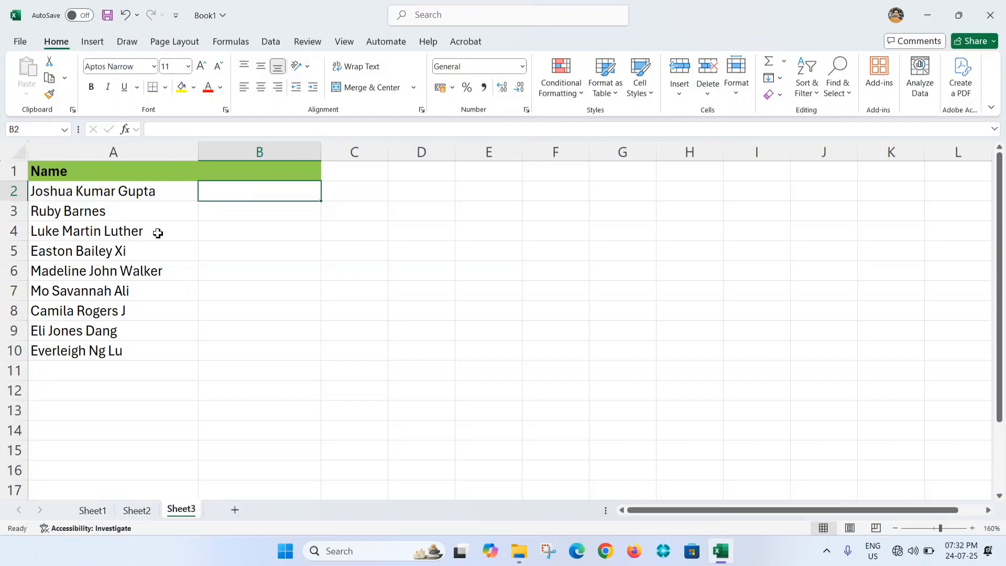
click(113, 192)
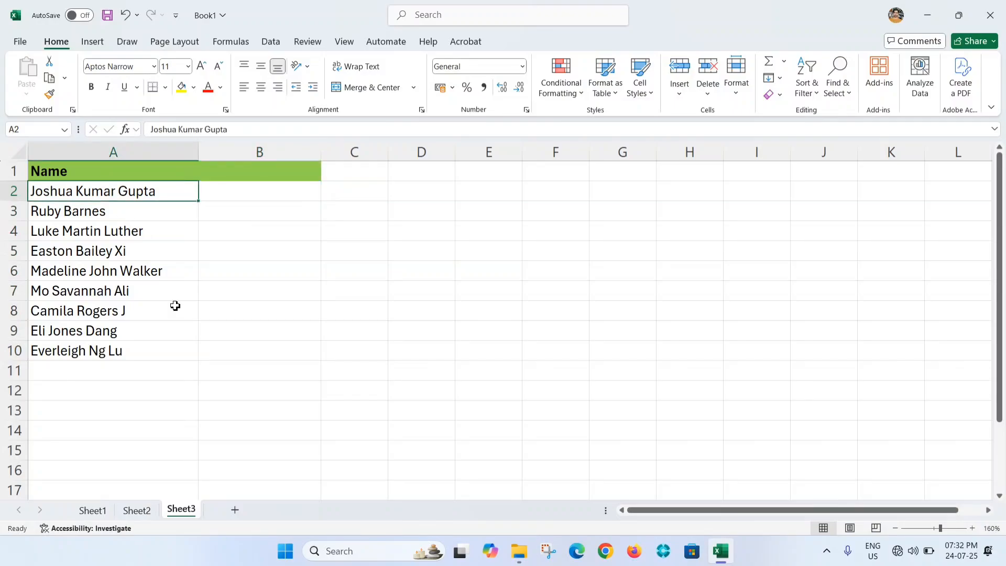
click(63, 211)
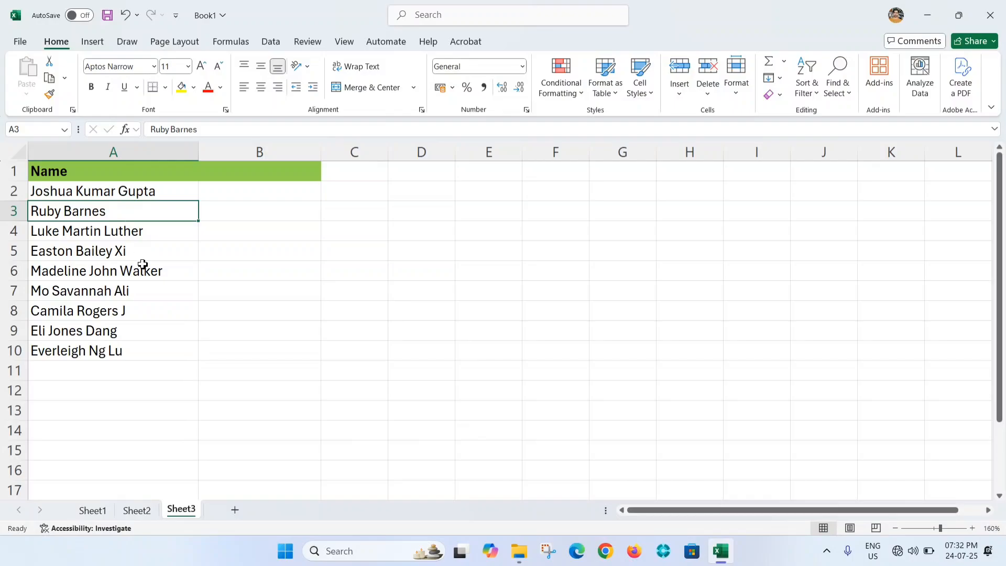
click(252, 195)
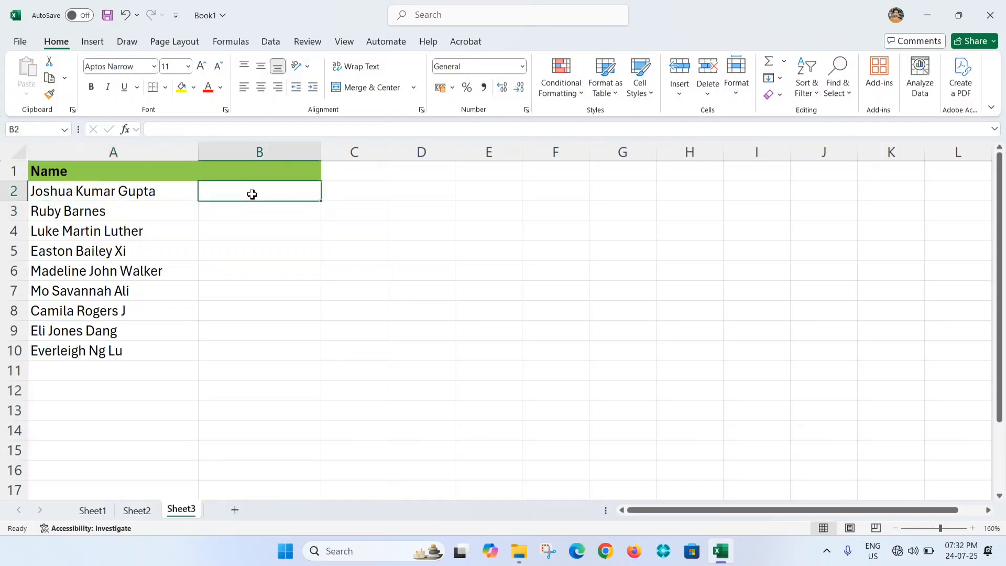
click(147, 194)
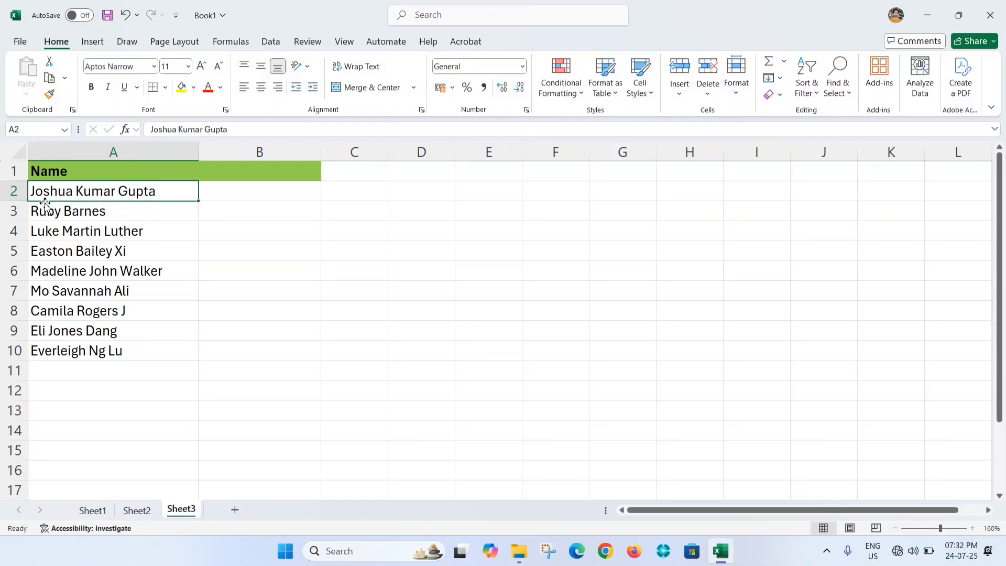
click(137, 510)
click(179, 511)
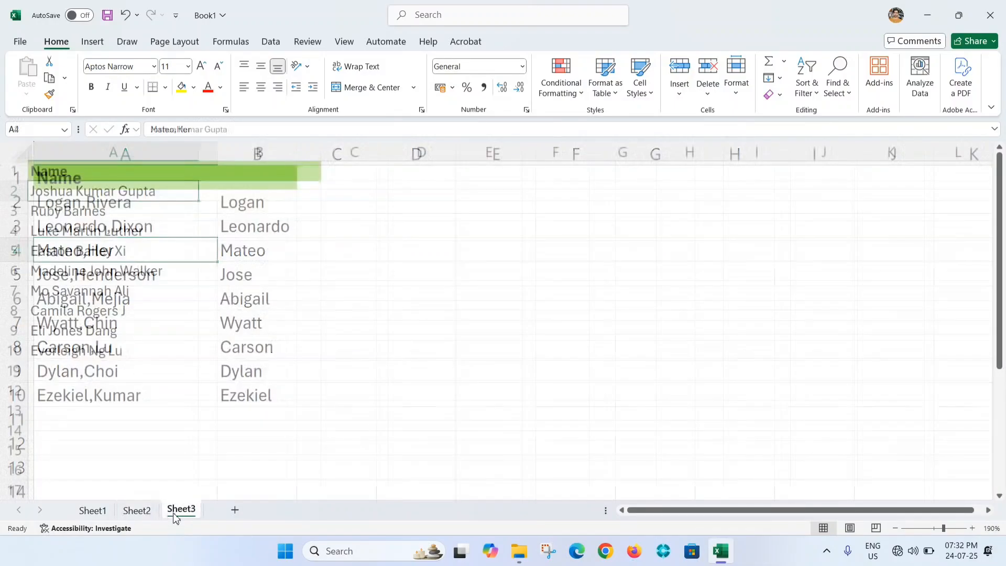
click(237, 193)
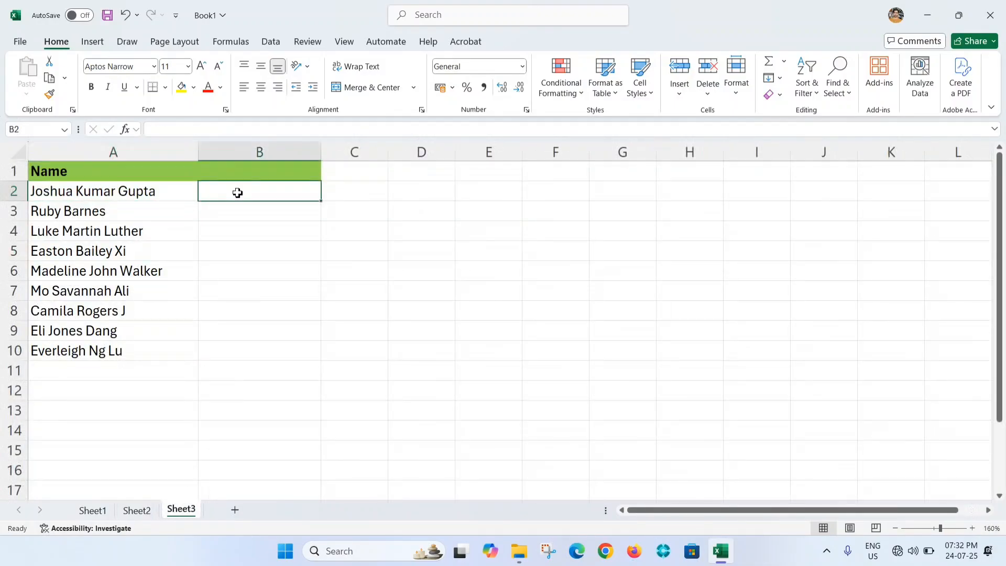
Enter the formula =TEXTBEFORE(A2," ",1) in cell B2 to extract the text before the first space
click(147, 194)
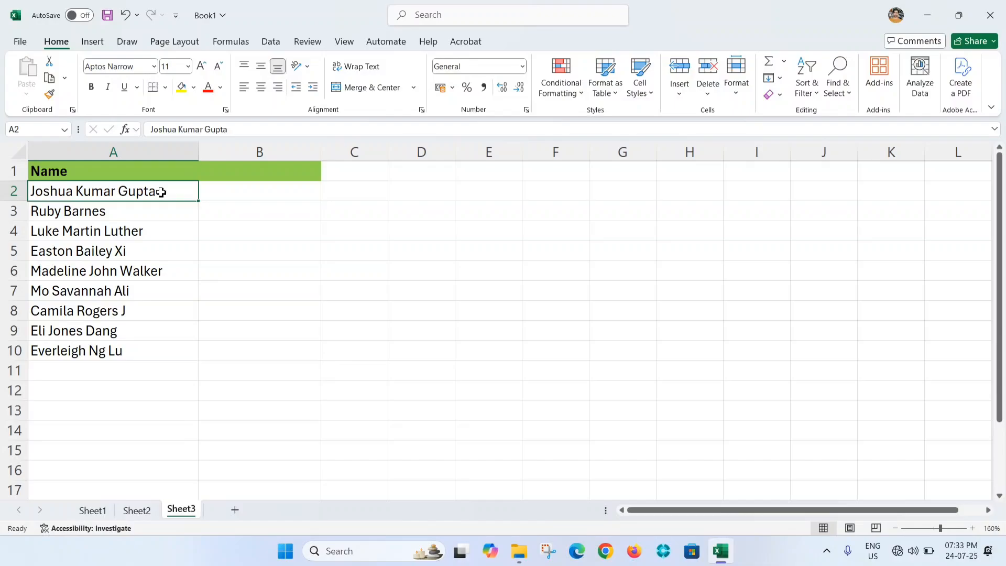
click(248, 197)
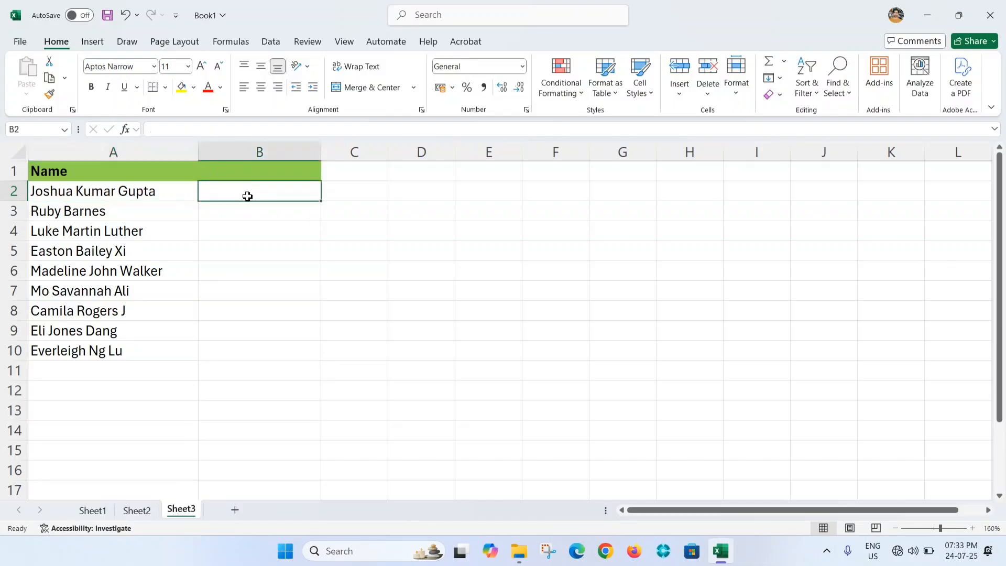
text(=text)
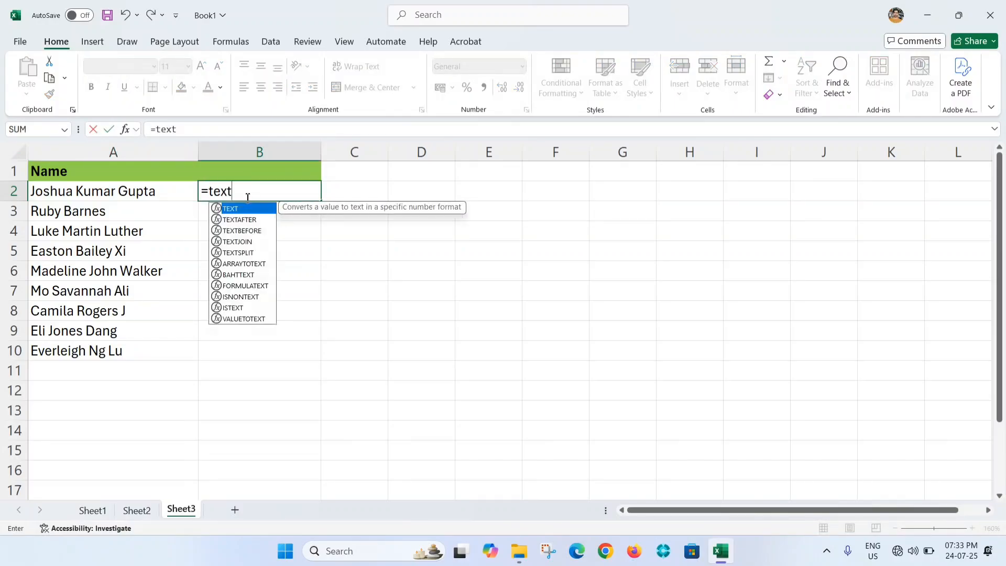
key(Down)
key(Tab)
key(BackSpace)
key(BackSpace)
key(BackSpace)
key(BackSpace)
key(BackSpace)
key(BackSpace)
key(BackSpace)
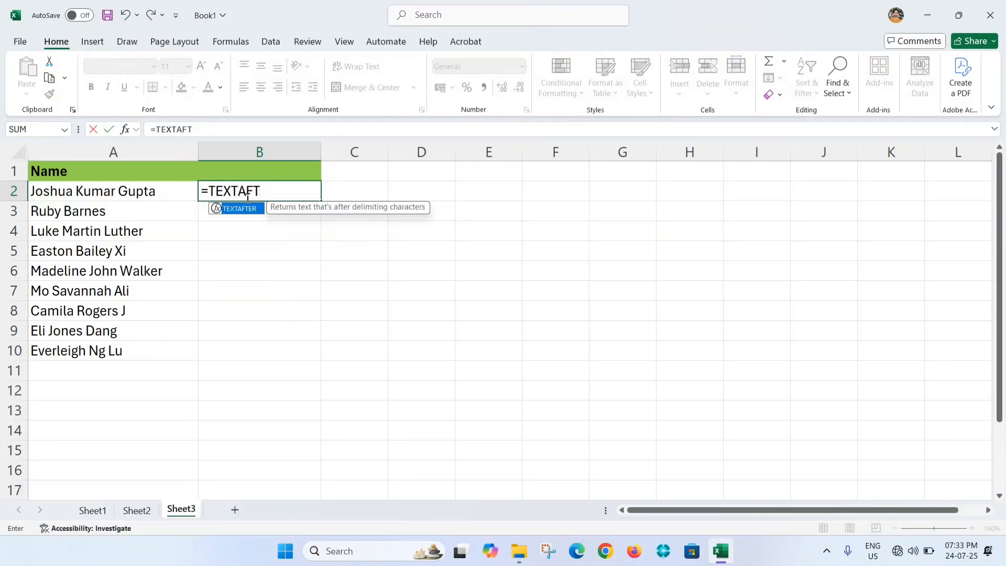
key(Down)
key(Down)
key(Tab)
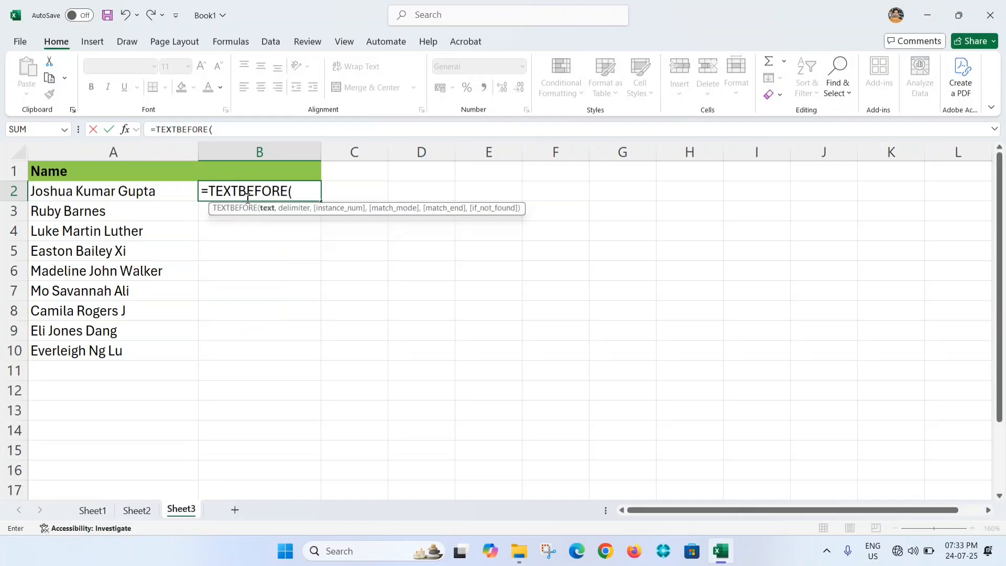
click(107, 196)
text(,)
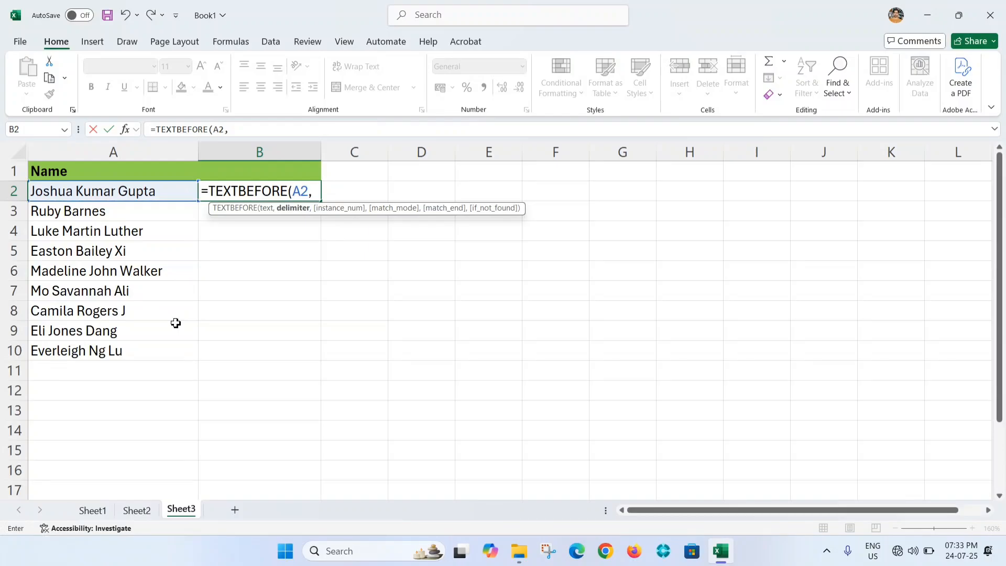
text(" ",)
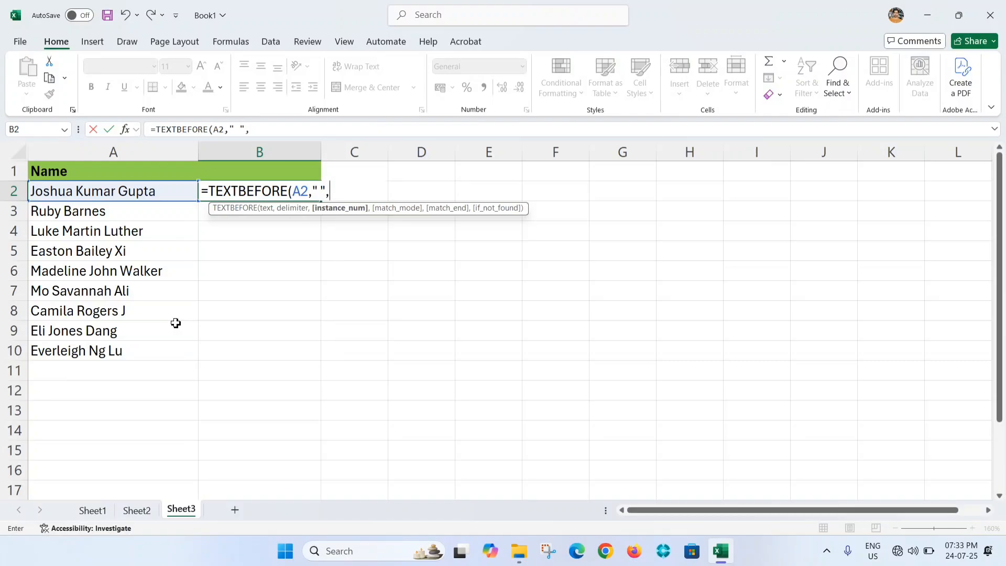
text(1)
text())
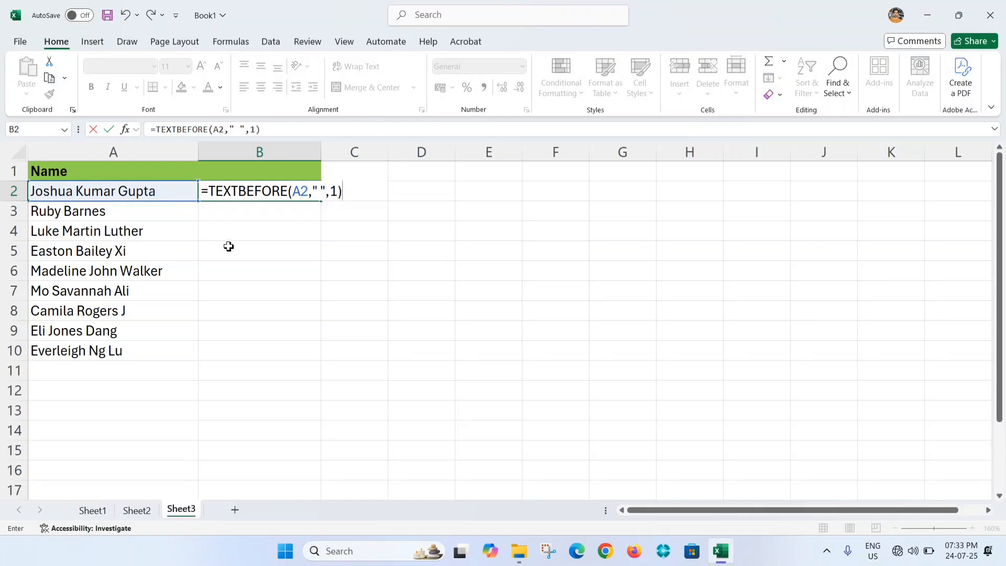
key(Return)
Set the instance number in B2's TEXTBEFORE formula to 2 and fill the formula down through B10
click(236, 193)
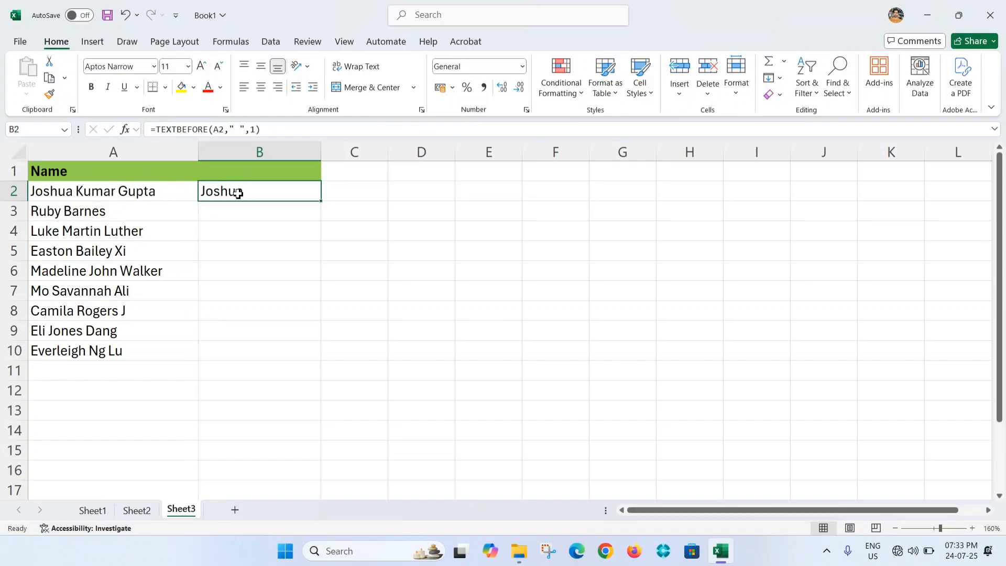
key(F2)
key(Left)
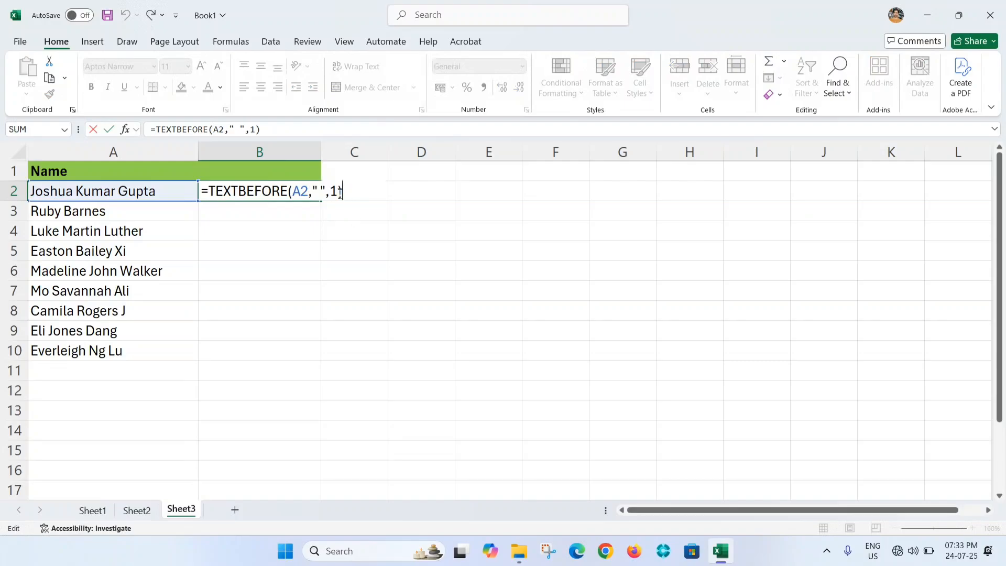
key(BackSpace)
text(2)
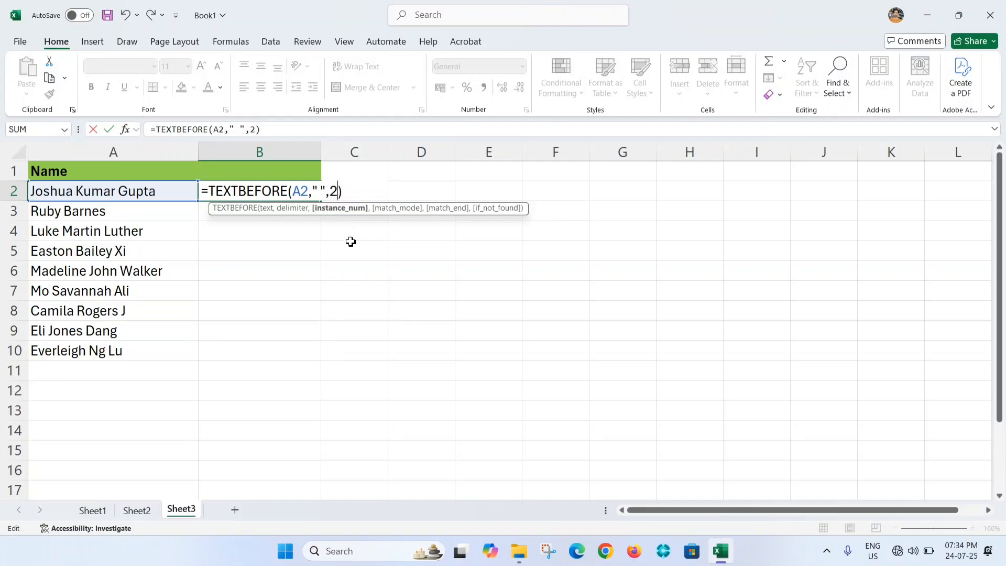
text(,)
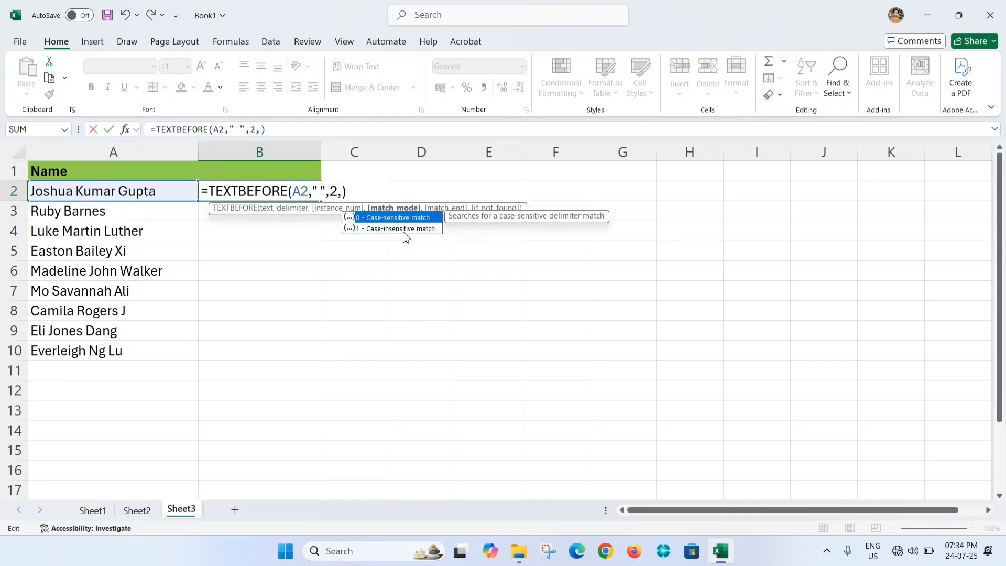
key(BackSpace)
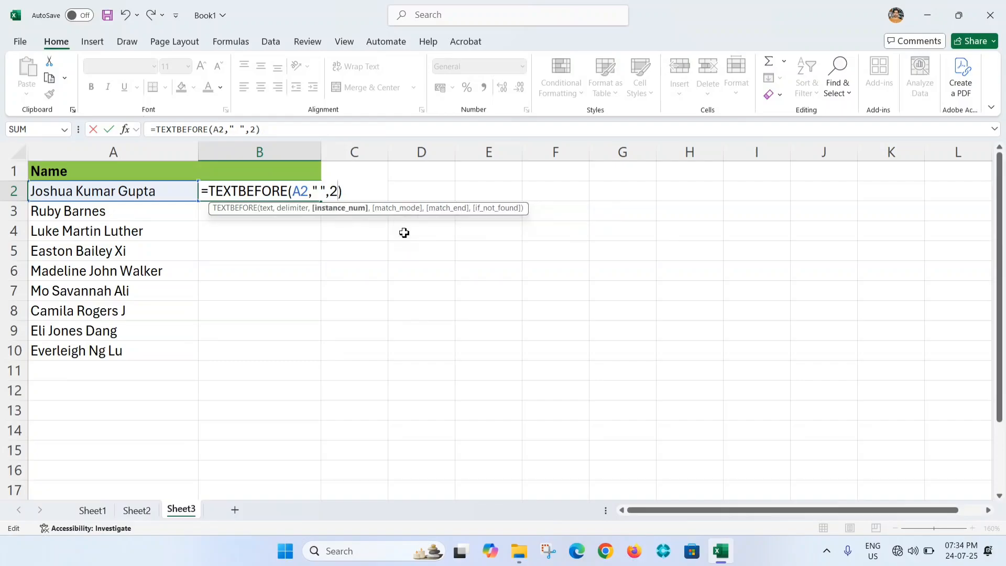
key(Return)
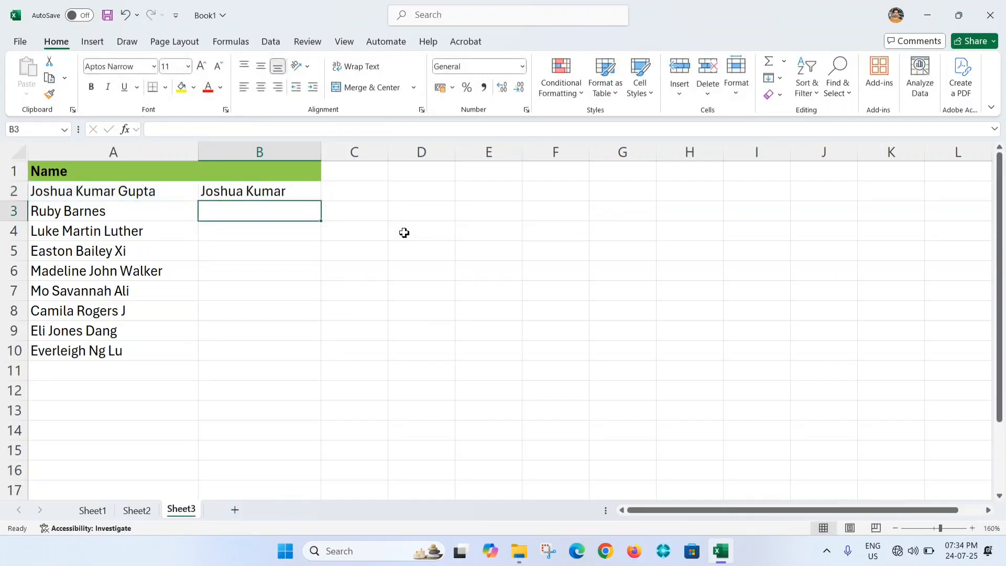
click(237, 191)
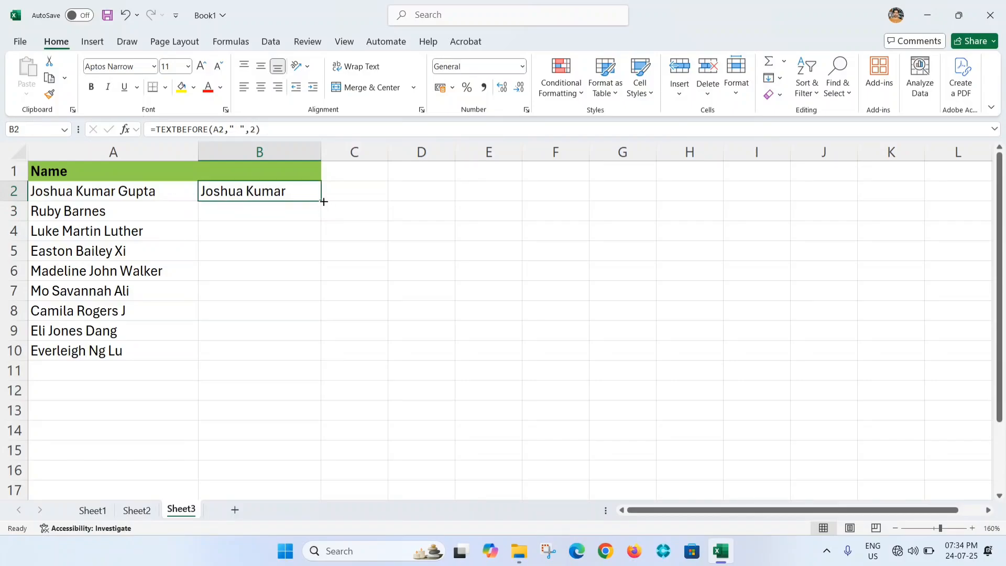
drag(323, 202, 319, 359)
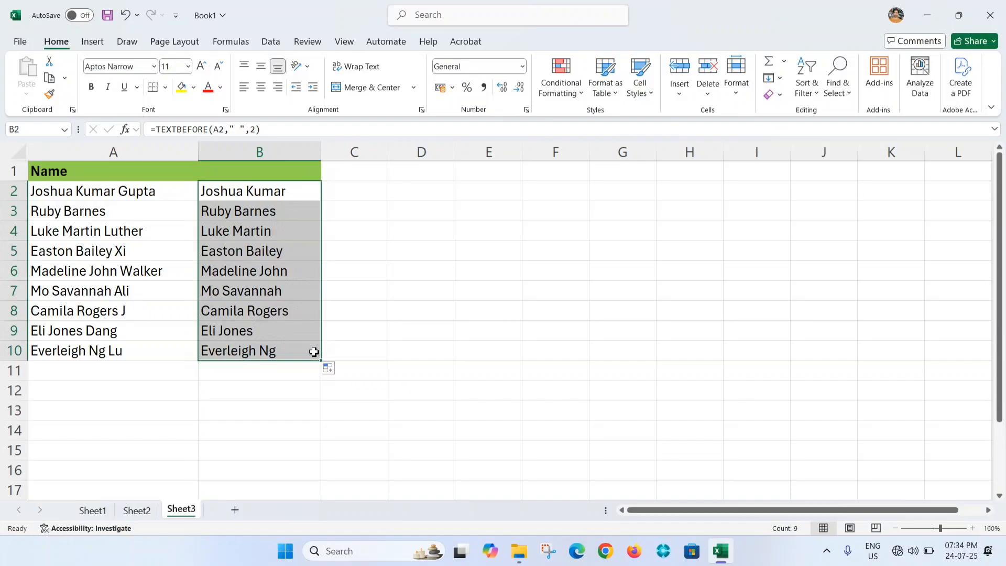
Compare the two-part name in A3 with its neighbours and inspect the extraction formula in B3
click(55, 213)
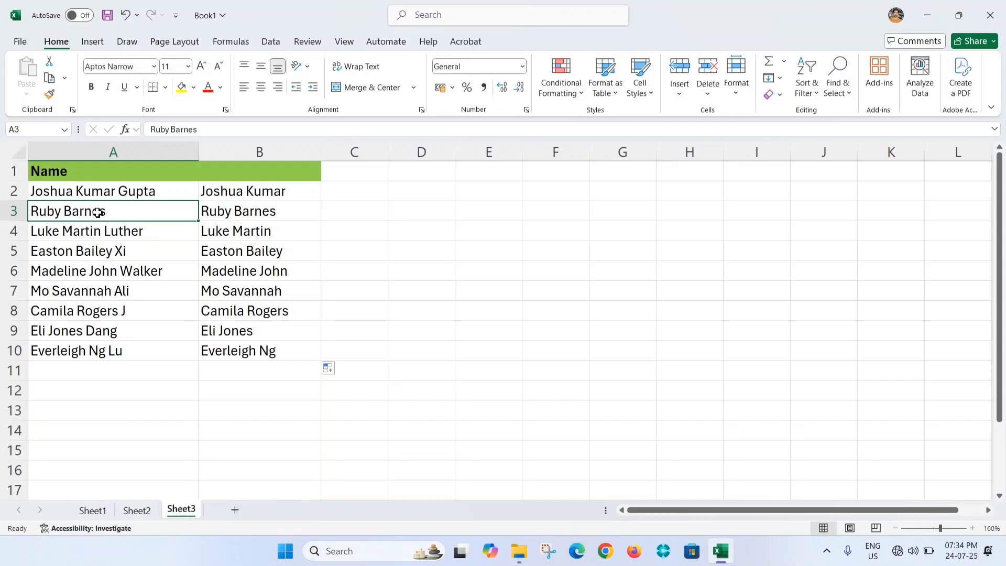
click(108, 191)
click(135, 234)
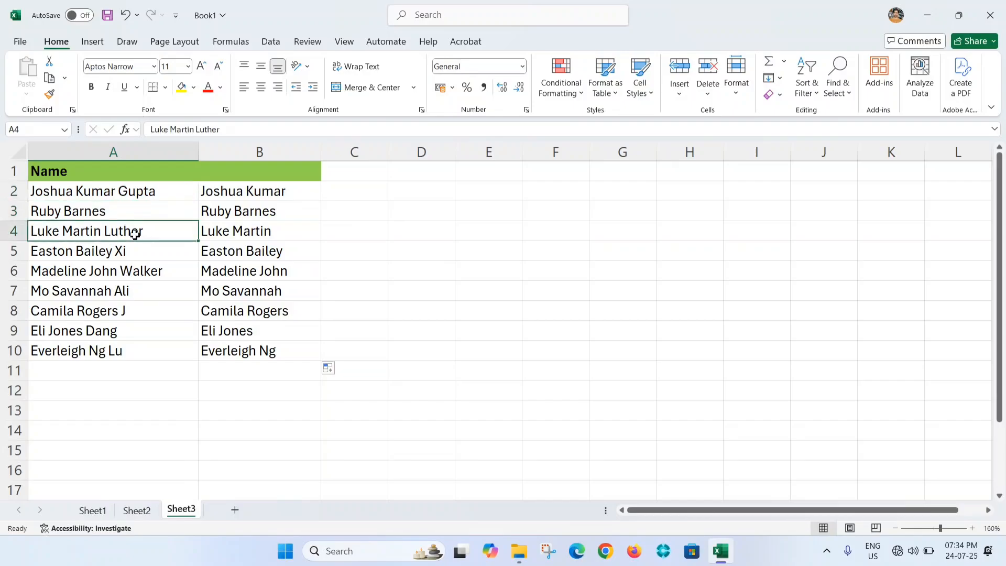
click(205, 210)
click(103, 217)
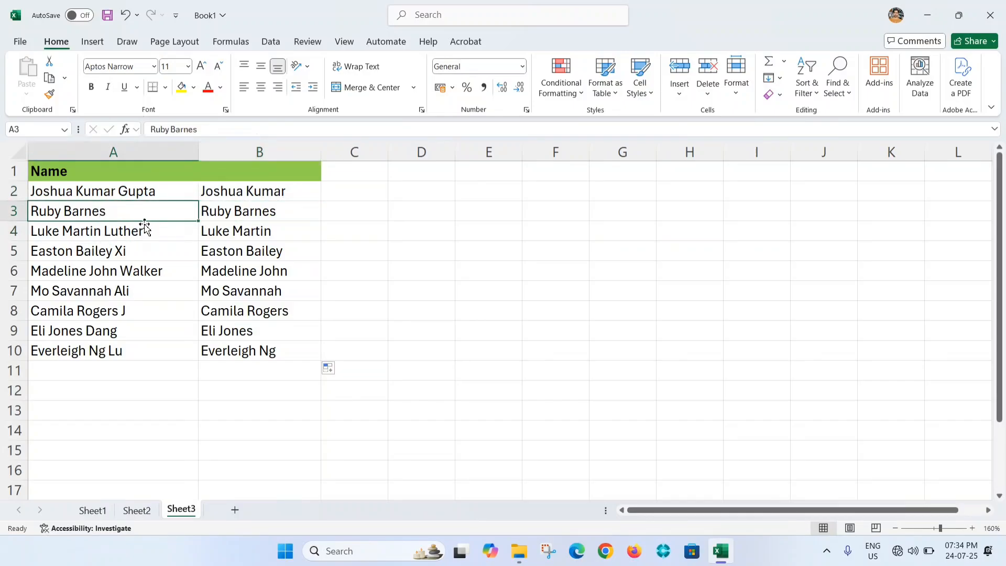
click(211, 212)
click(84, 214)
click(264, 214)
key(F2)
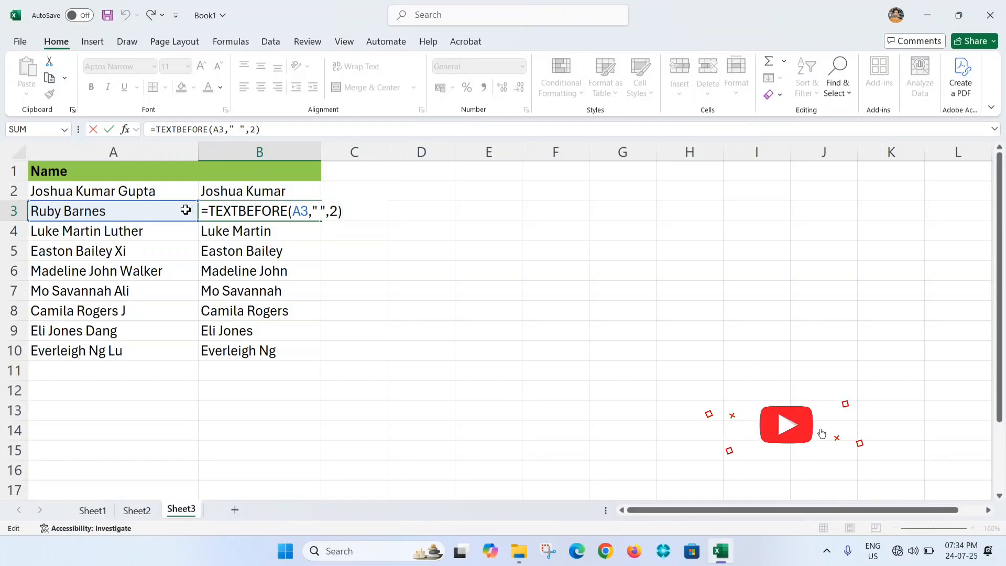
key(ctrl+Return)
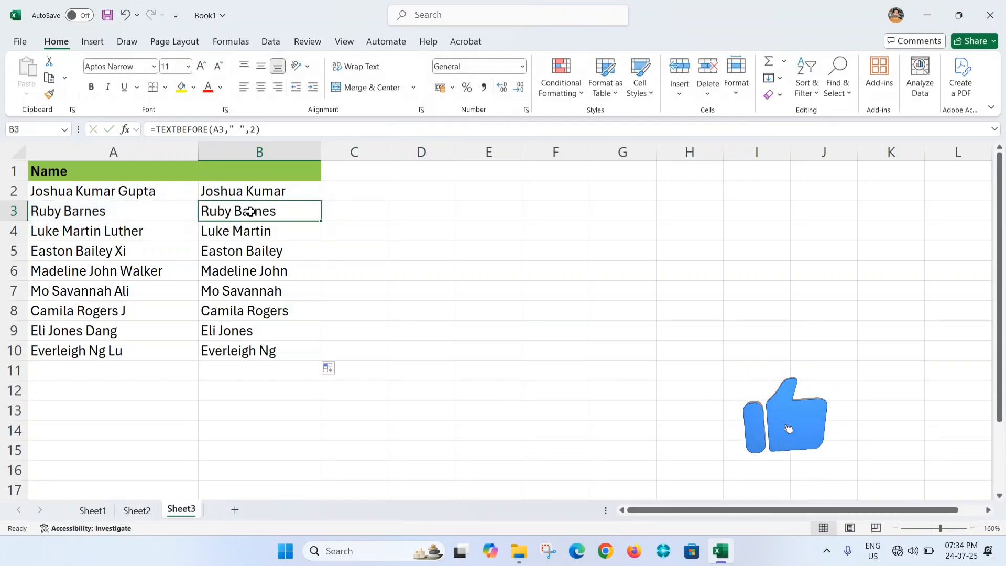
Delete the trailing space after the two-part name in cell A3
click(108, 212)
key(F2)
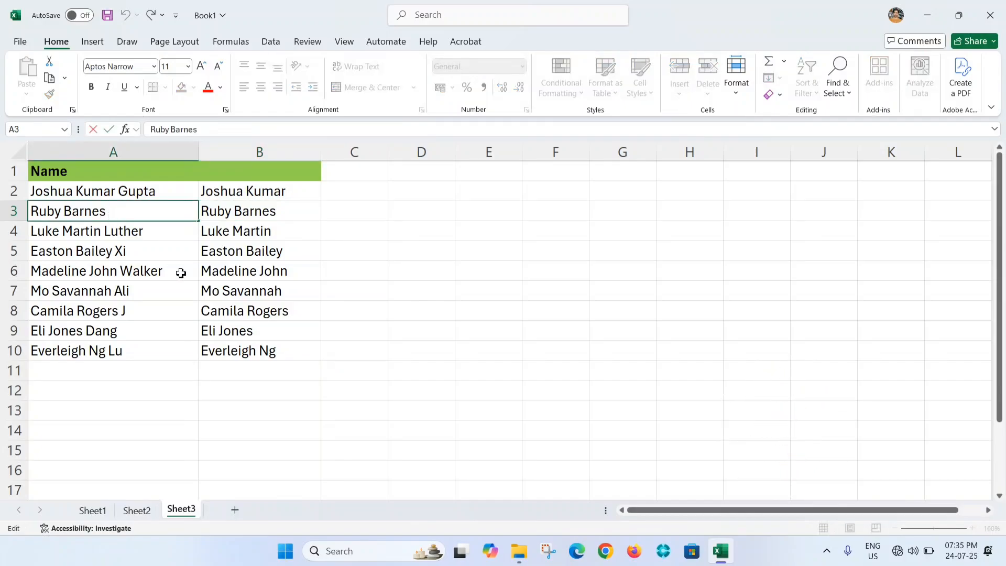
key(BackSpace)
key(Return)
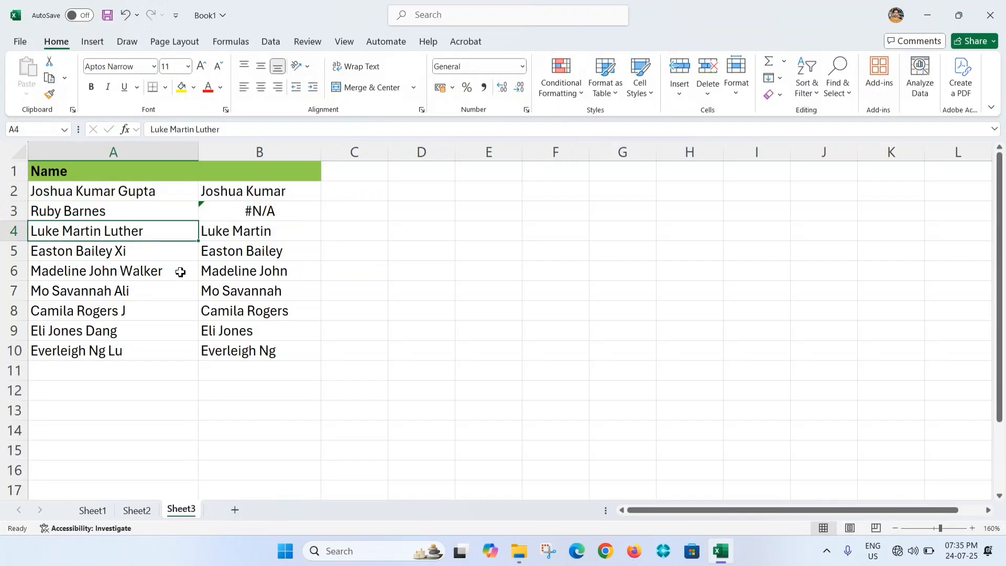
Extend the TEXTBEFORE formula in B3 with match mode 1 (case-insensitive) and match end 0 (don't match to end)
click(250, 212)
key(F2)
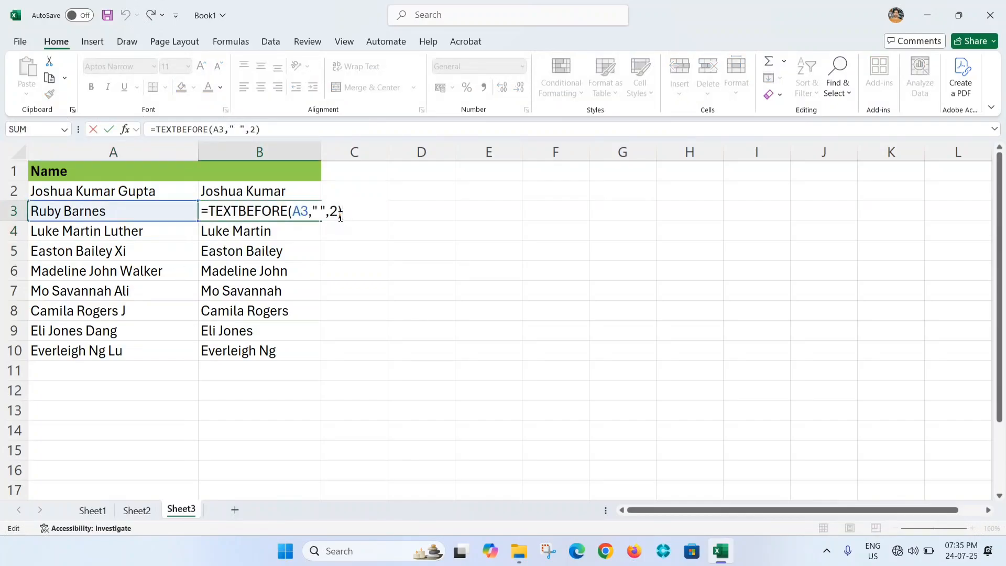
key(ctrl+Return)
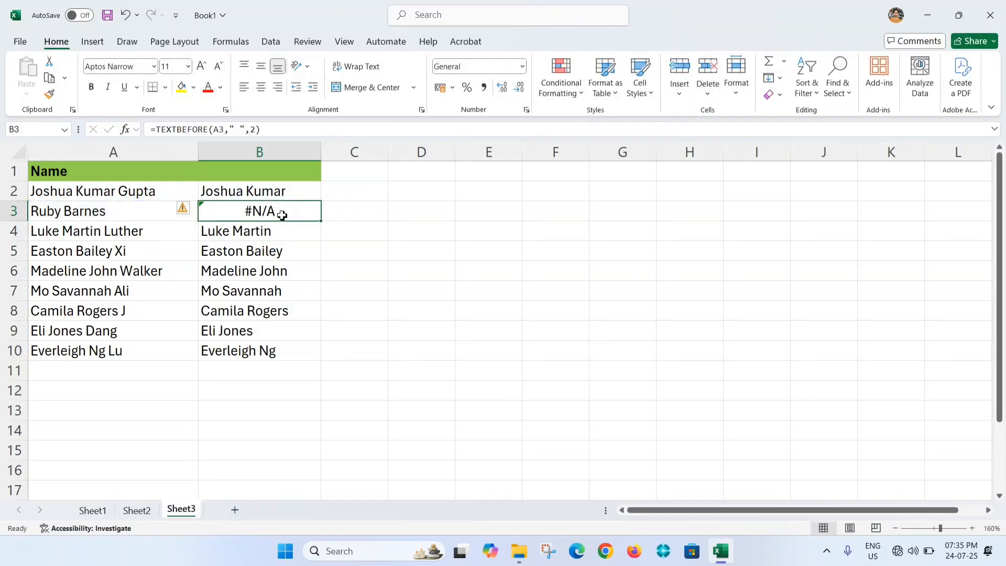
key(F2)
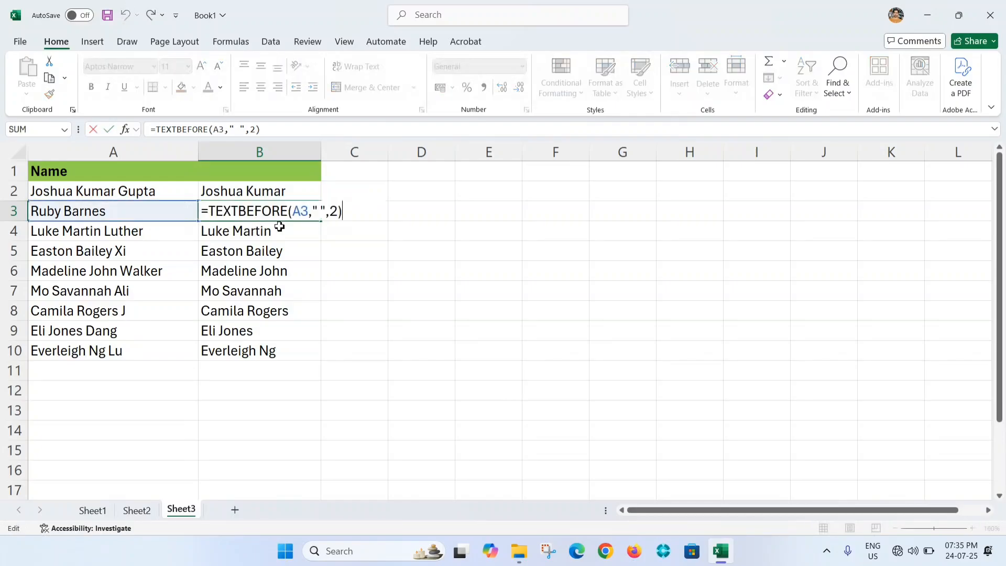
key(Left)
text(,)
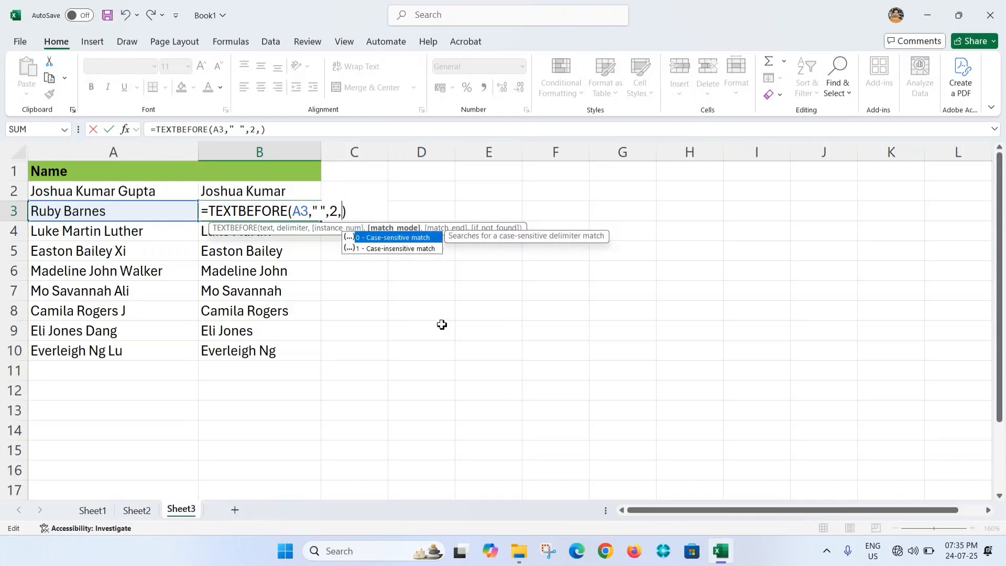
text(1)
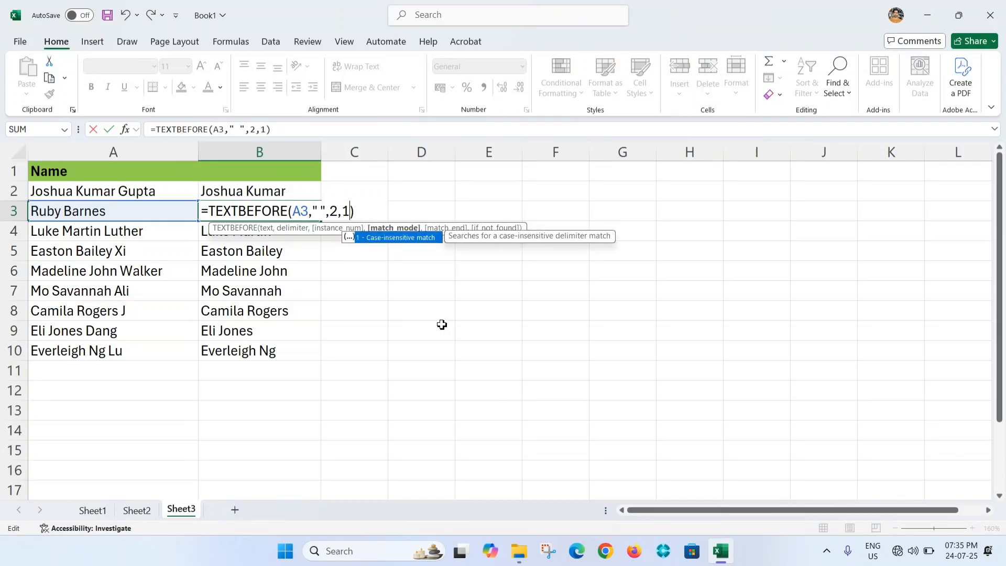
text(,)
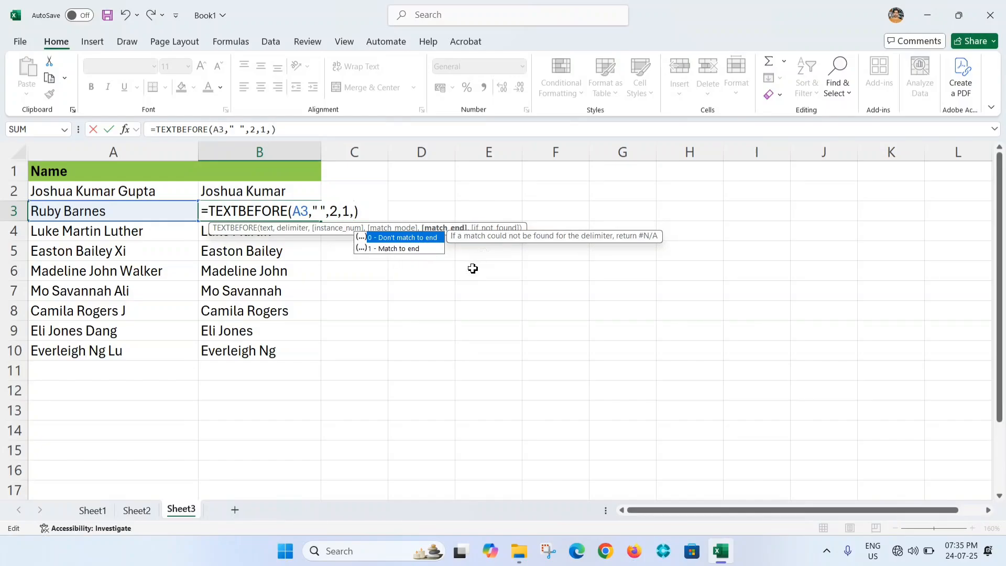
text(0)
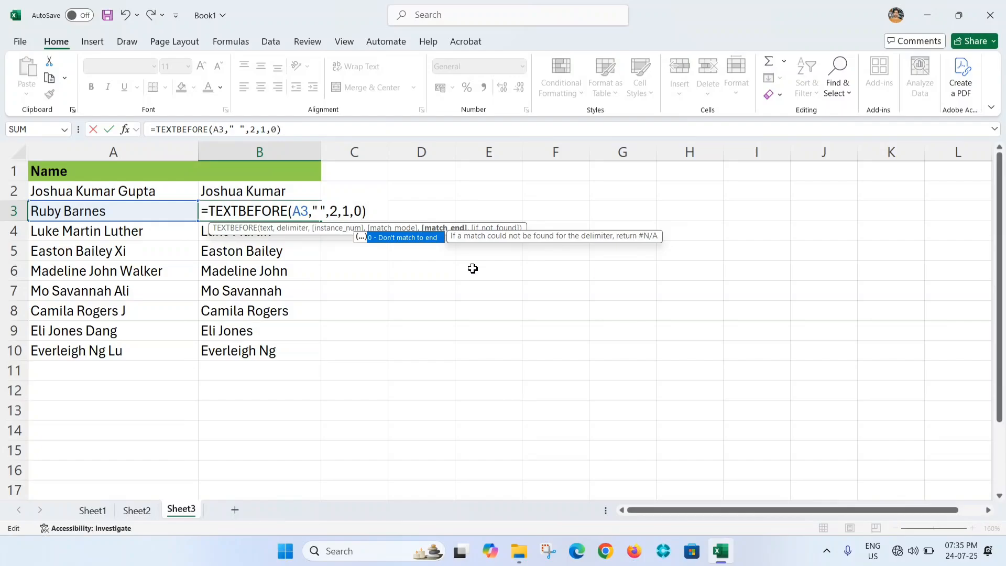
Add " Not Found" as the if_not_found argument of B3's formula and fill the formula down through B10
text(,)
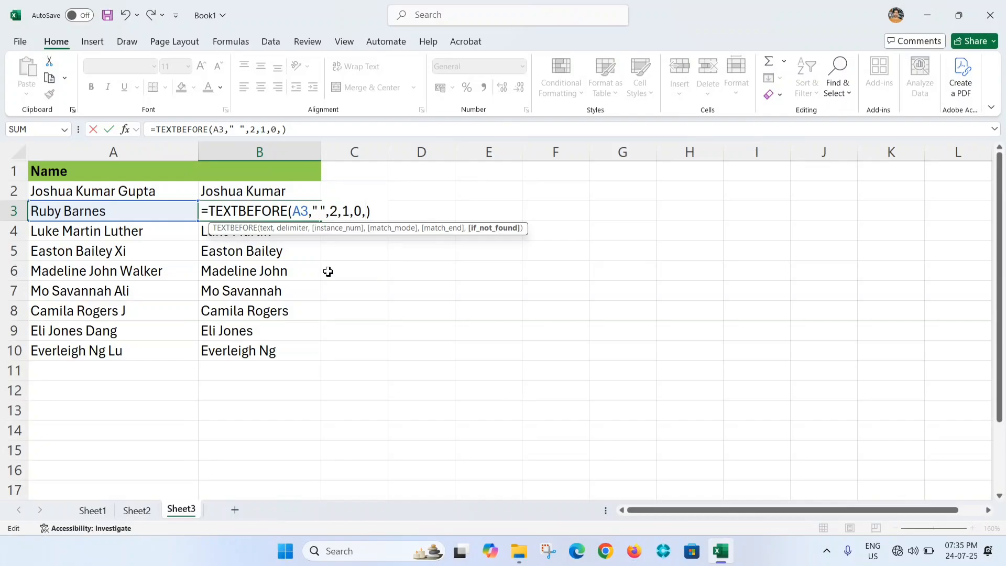
text(")
text( Not )
text(Dounf)
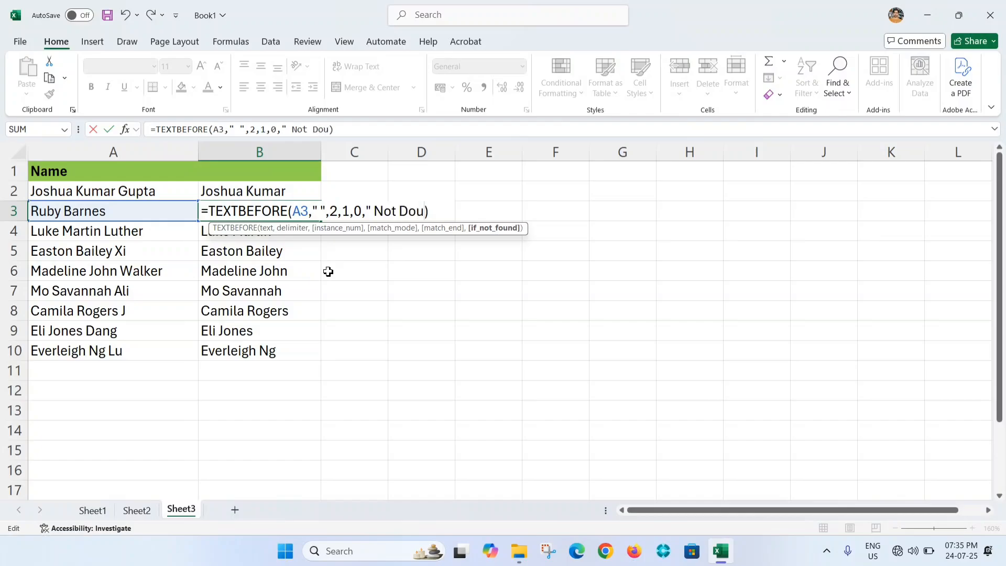
key(BackSpace)
text(d)
key(BackSpace)
key(BackSpace)
key(BackSpace)
key(BackSpace)
key(BackSpace)
text(D)
key(BackSpace)
text(Found")
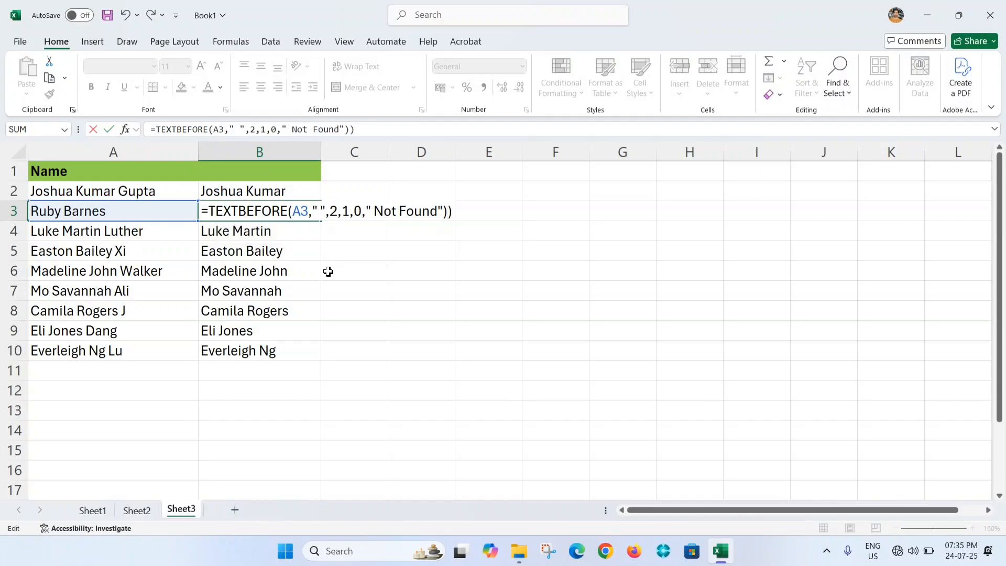
key(Return)
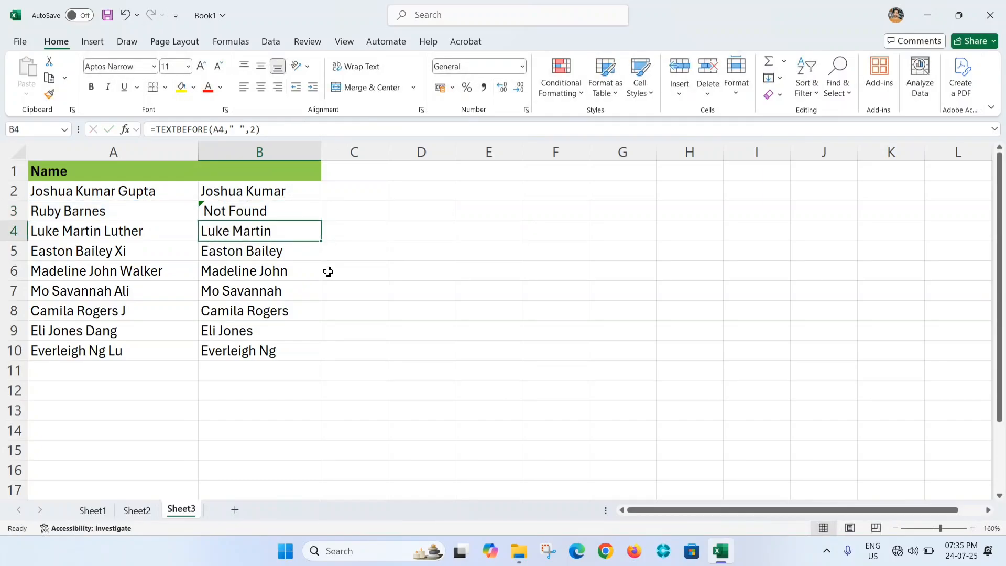
click(259, 215)
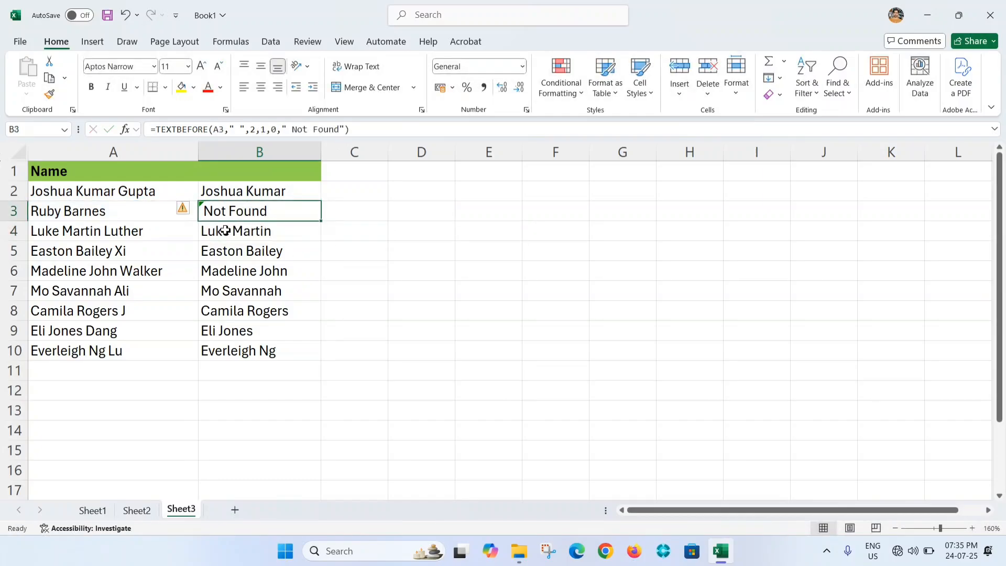
drag(321, 221, 292, 356)
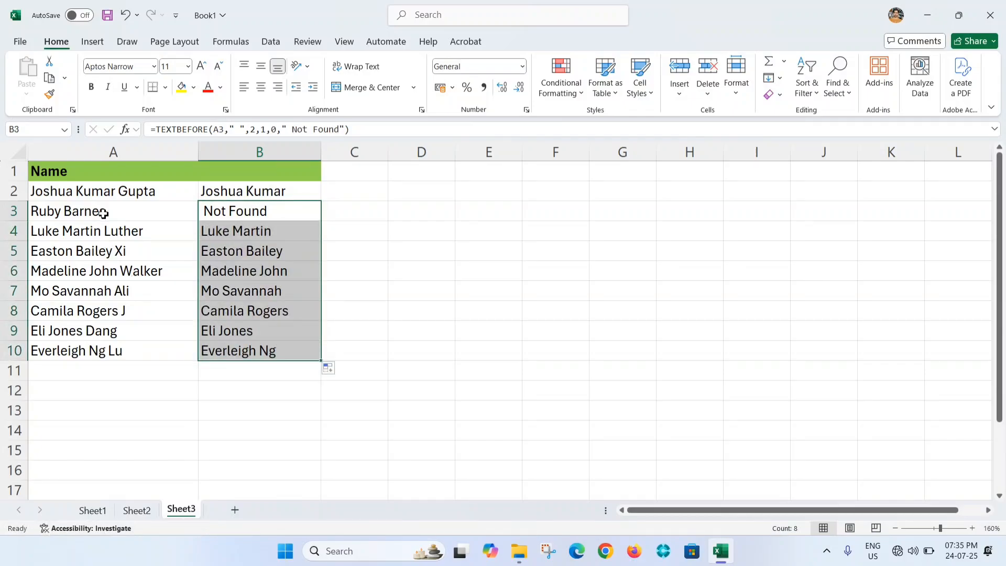
Check the name in A3 and review the filled TEXTBEFORE formulas in cells B3 and B6
click(260, 216)
double_click(107, 217)
key(Escape)
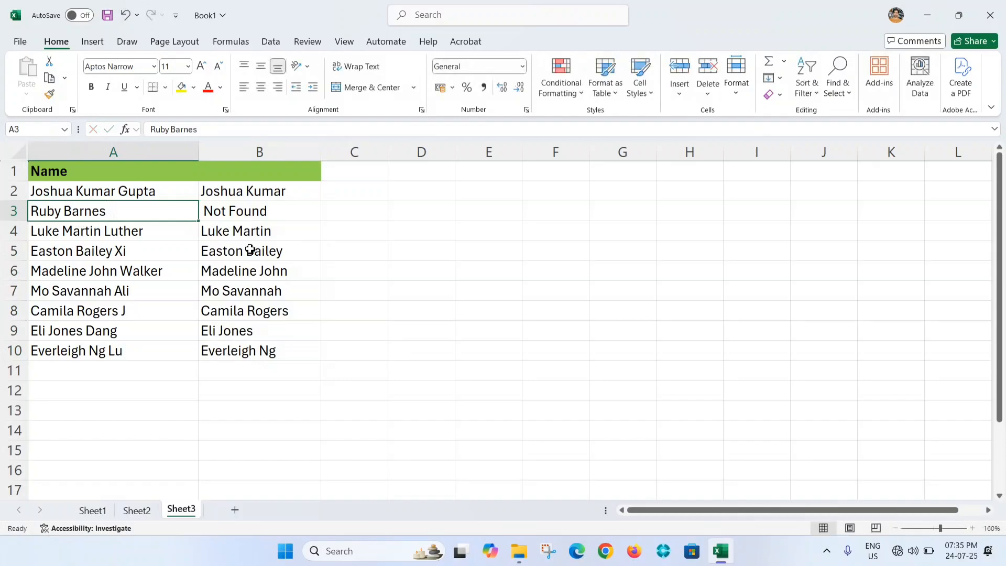
click(256, 215)
key(F2)
key(Escape)
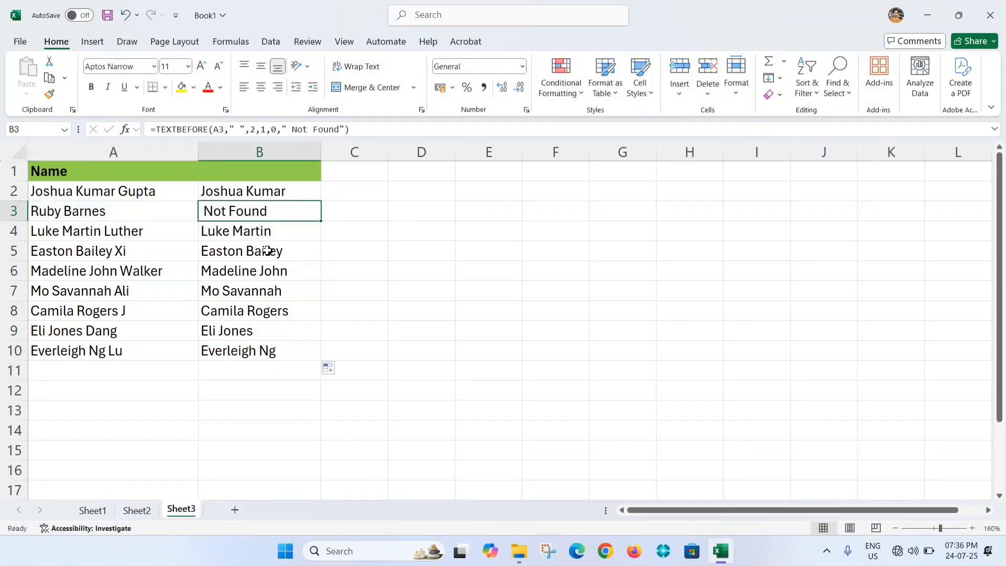
click(264, 267)
key(F2)
key(Escape)
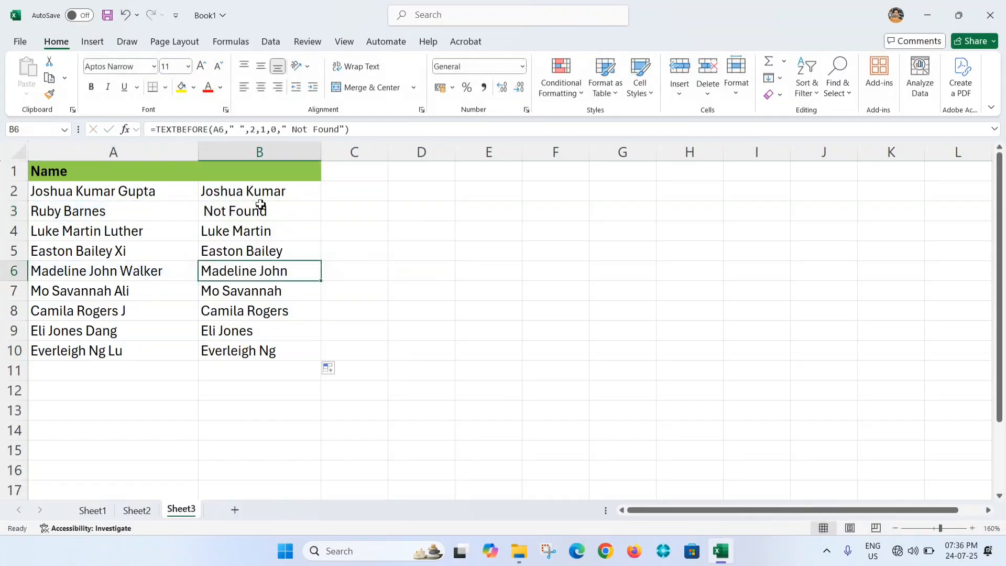
double_click(260, 205)
key(Escape)
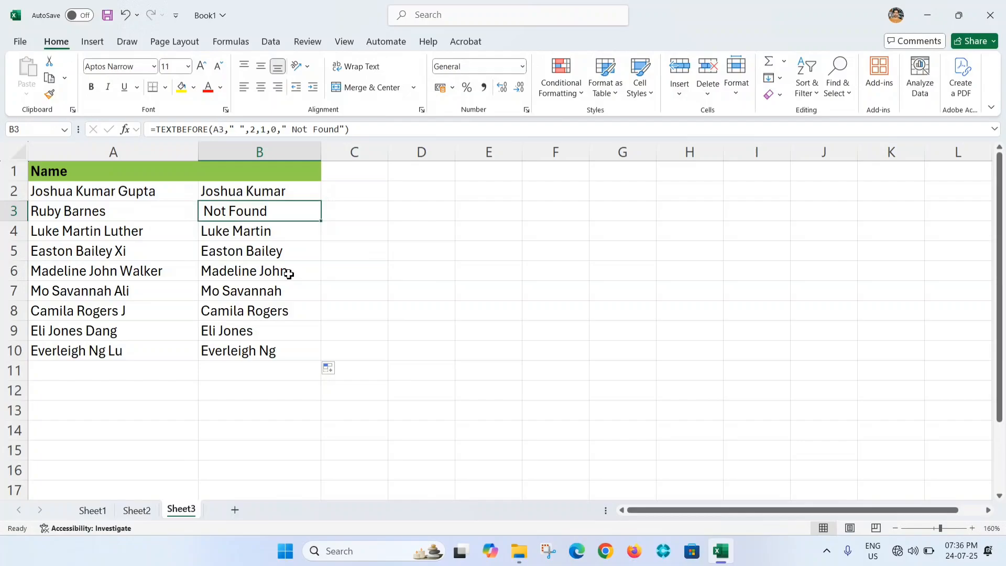